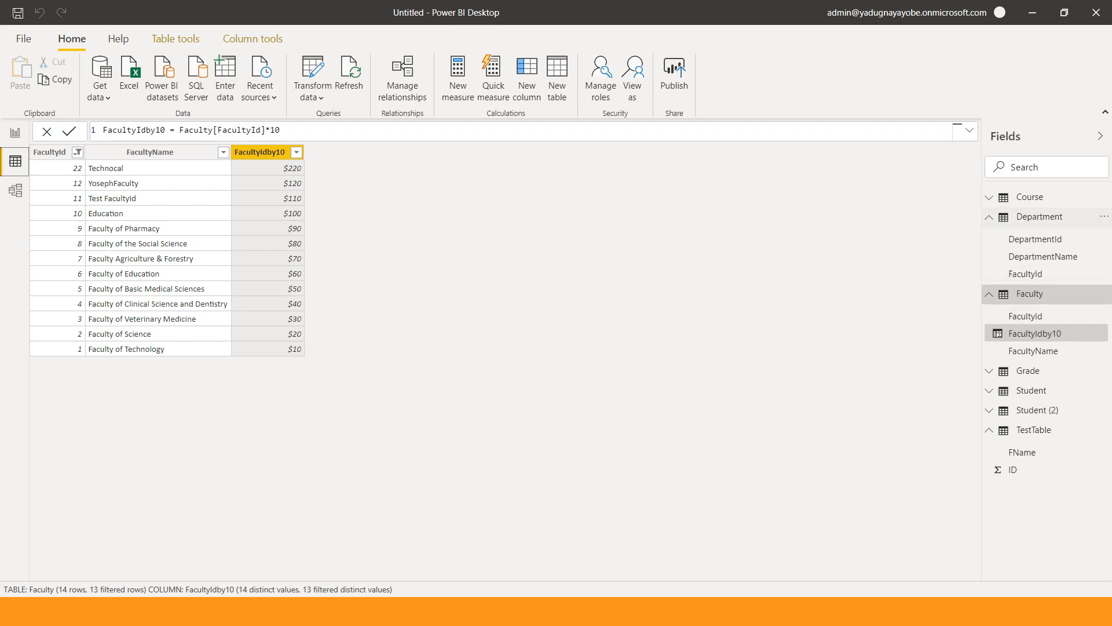
# Step: Look over the data of the Department table and the Faculty table
pyautogui.click(1040, 217)
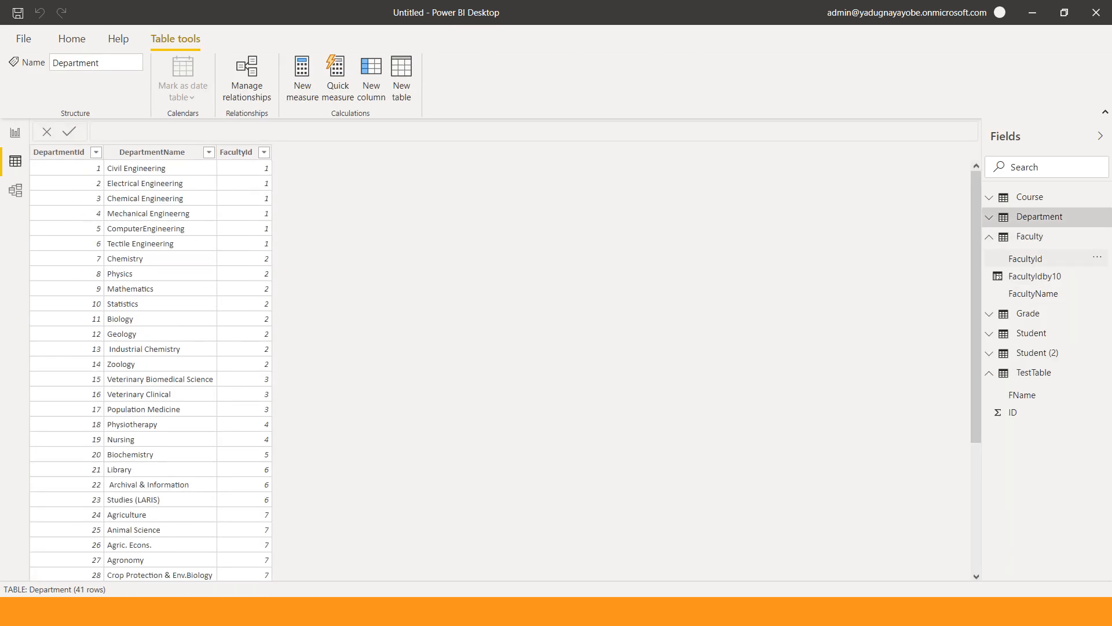
pyautogui.click(1030, 236)
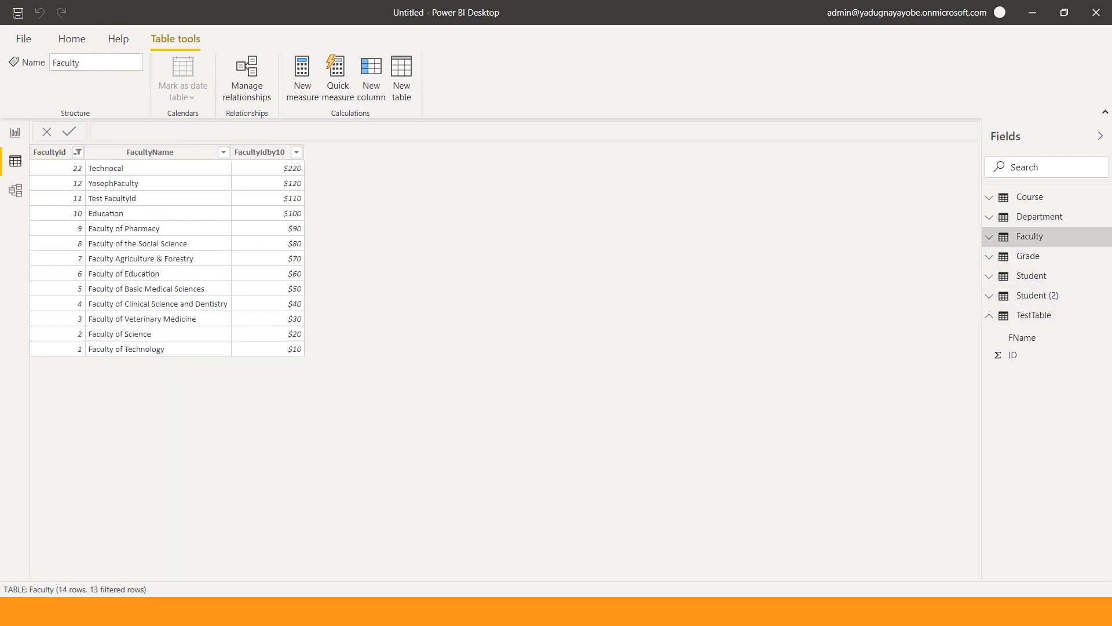
# Step: Import Budget.xlsx from the Power-BI-Tutorial-Files folder as an Excel source, select its Budget sheet and enlarge the preview
pyautogui.click(72, 38)
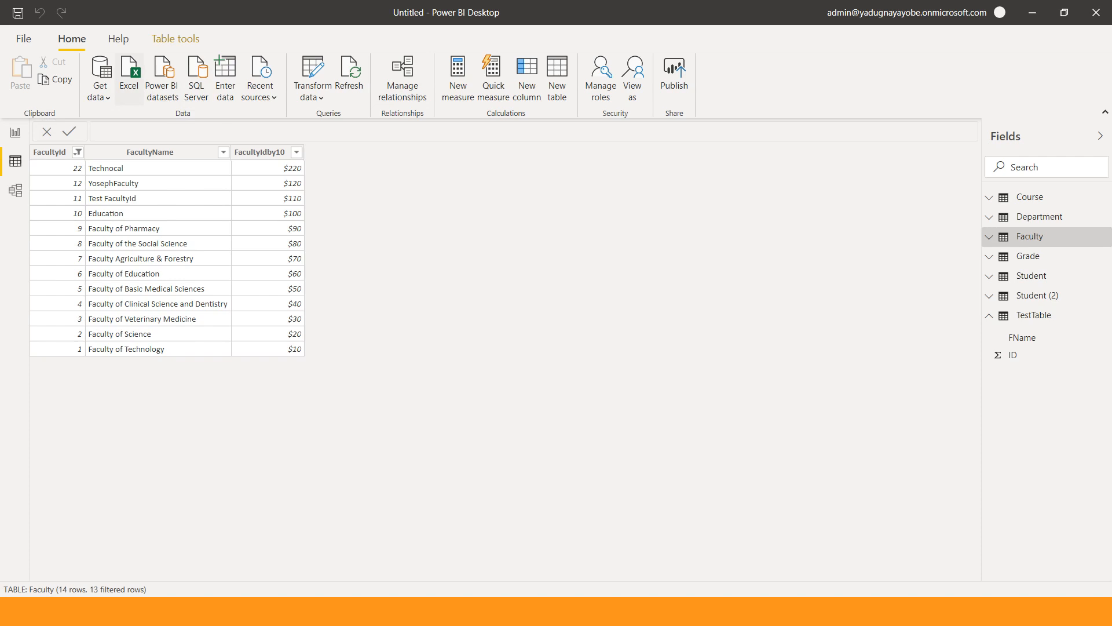
pyautogui.click(129, 79)
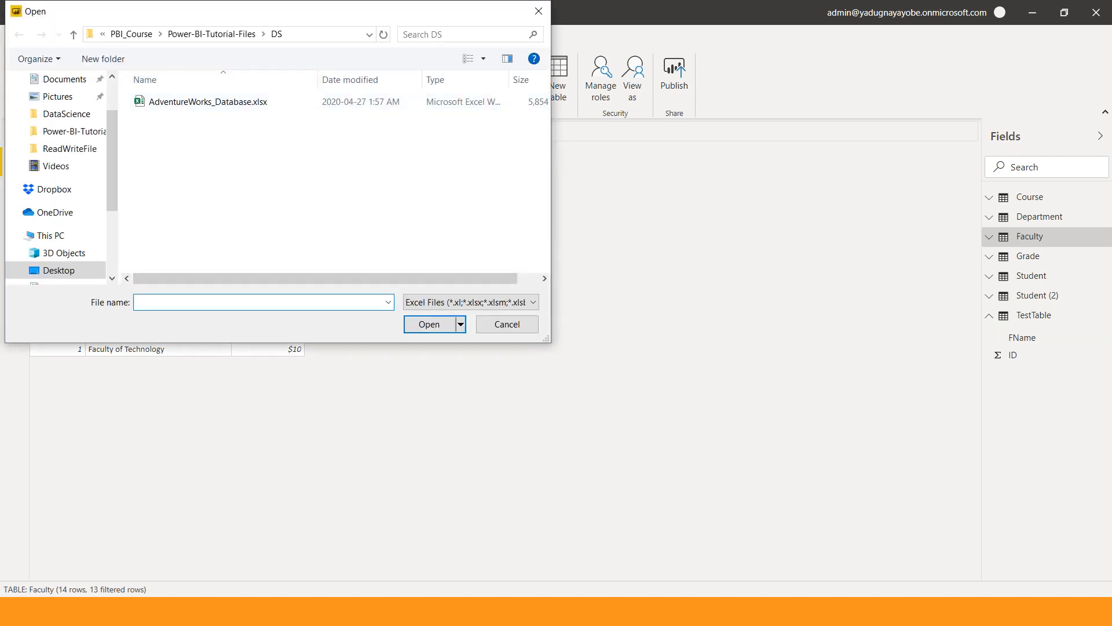
pyautogui.click(212, 34)
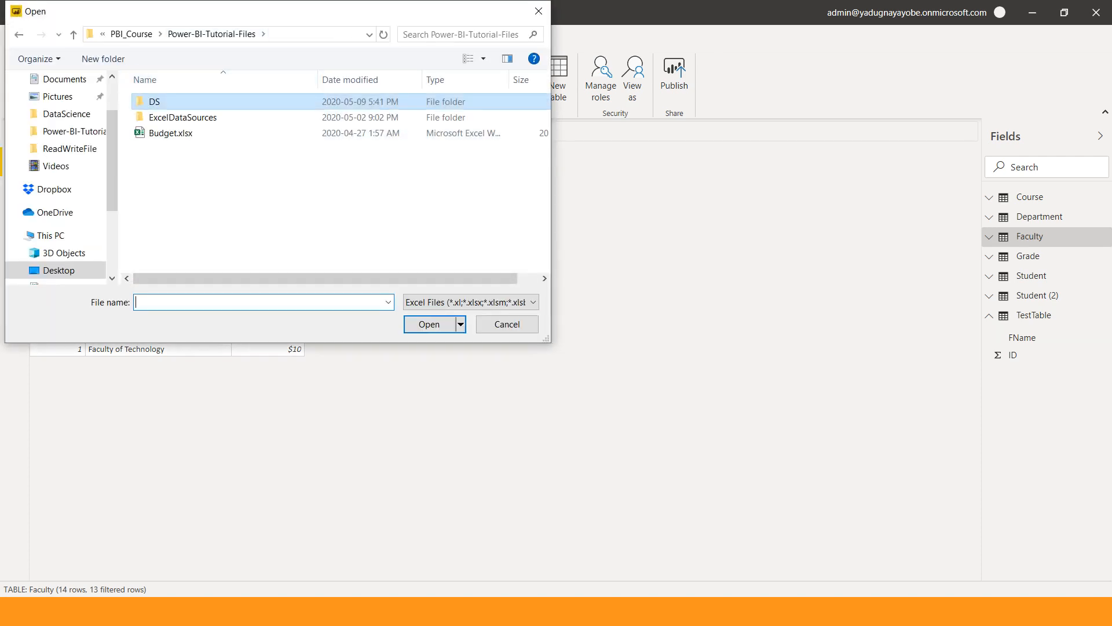
pyautogui.doubleClick(172, 133)
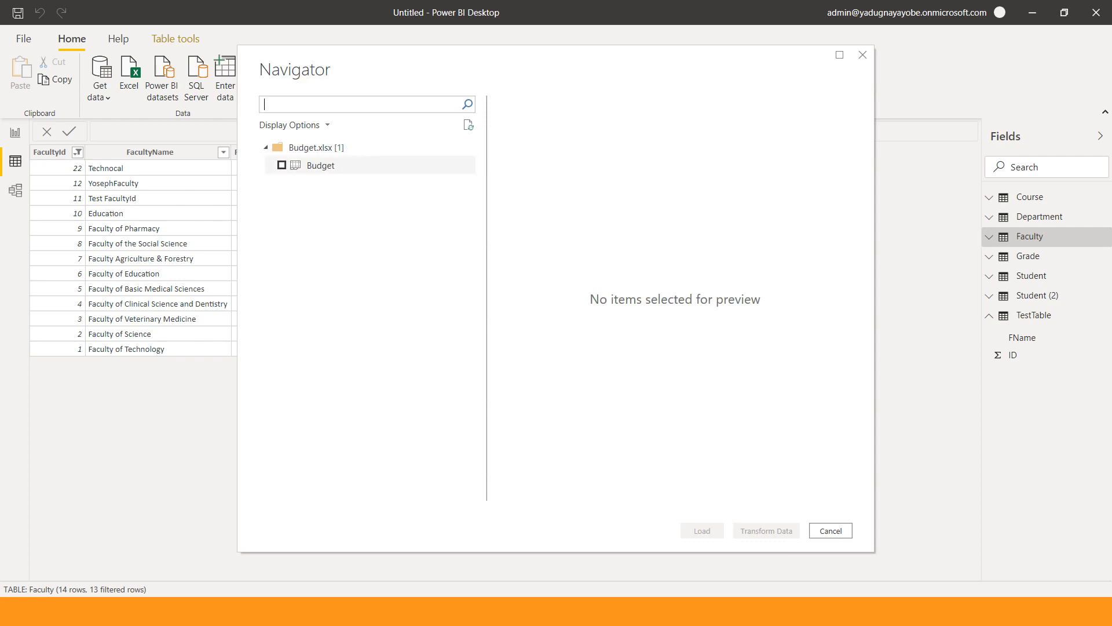
pyautogui.click(282, 166)
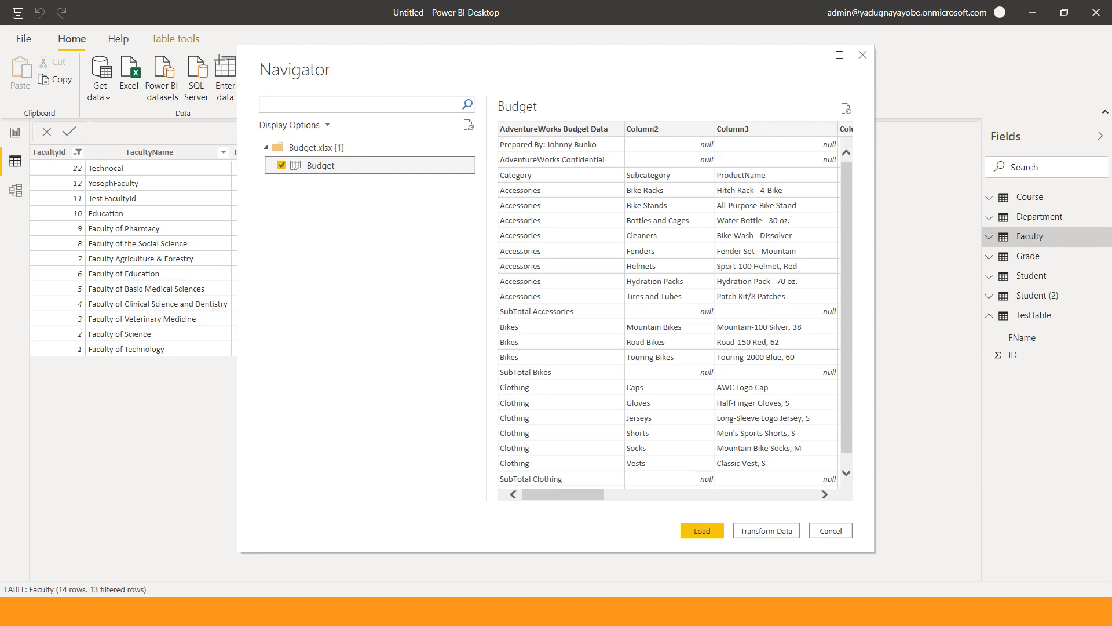
pyautogui.click(840, 55)
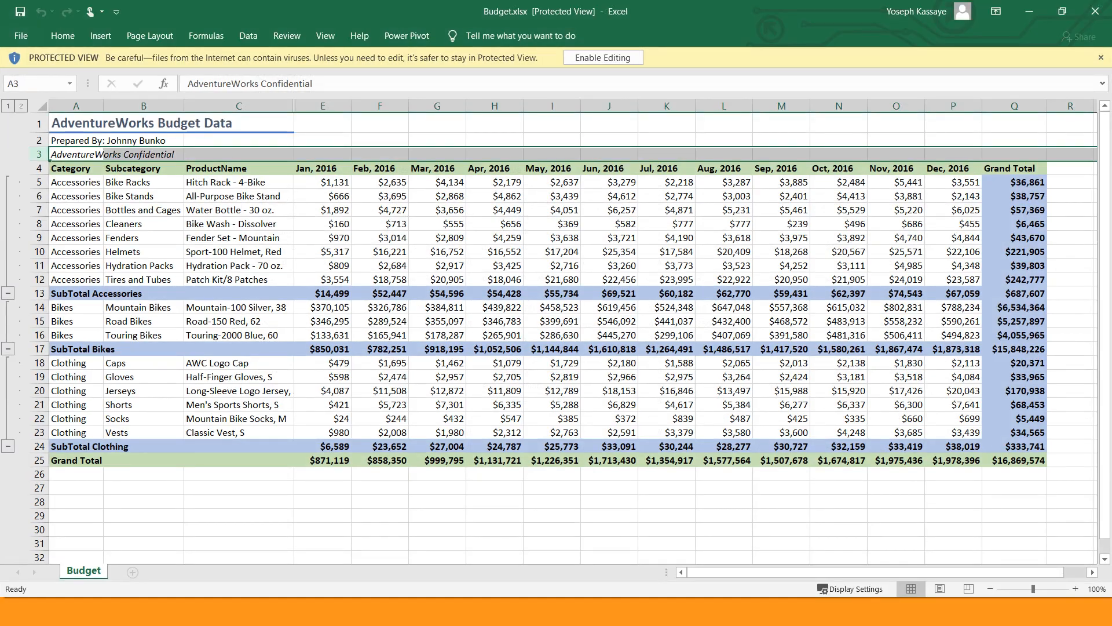
# Step: Switch to Excel and examine the title rows and monthly columns of the Budget sheet in Budget.xlsx
pyautogui.moveTo(76, 123); pyautogui.dragTo(323, 154)
pyautogui.click(323, 106)
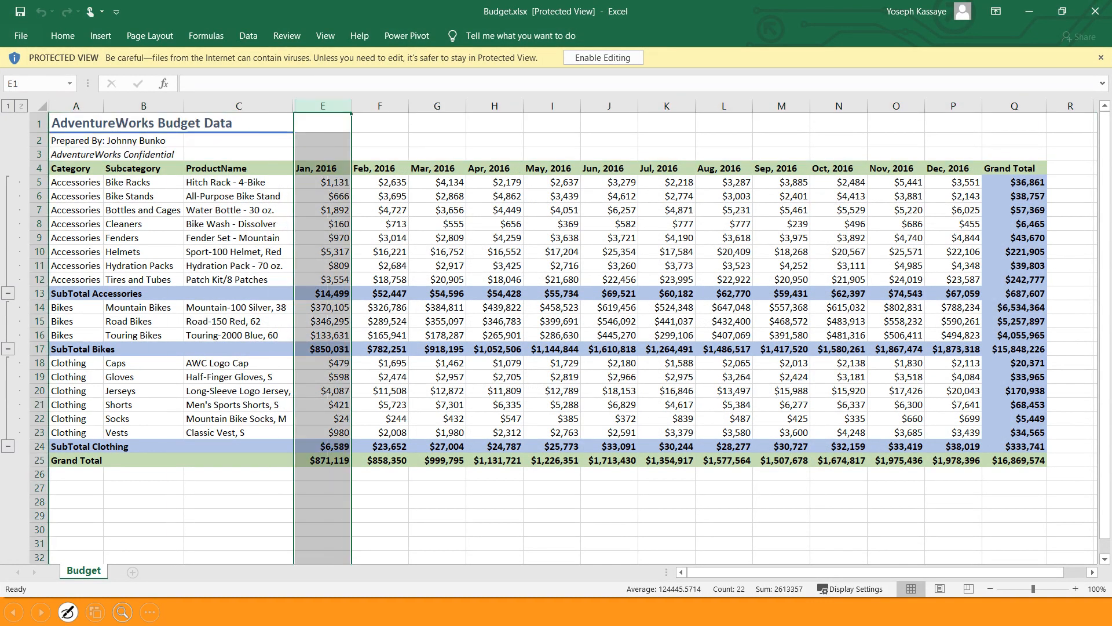
pyautogui.click(380, 123)
pyautogui.click(239, 123)
pyautogui.click(238, 140)
pyautogui.click(239, 154)
pyautogui.click(239, 140)
pyautogui.moveTo(380, 122); pyautogui.dragTo(438, 123)
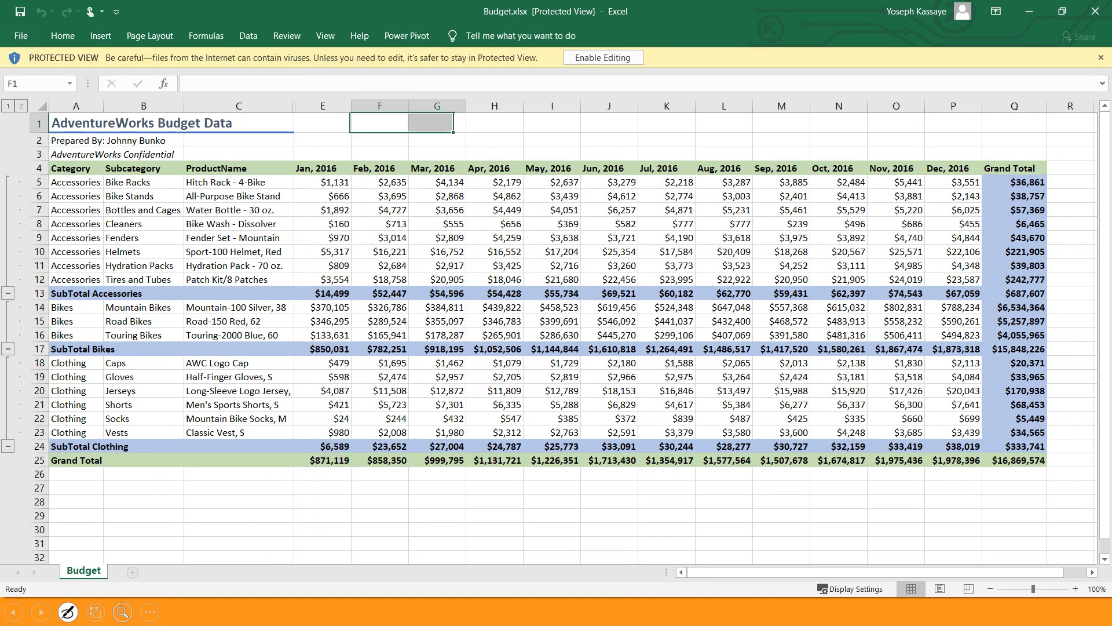
pyautogui.moveTo(76, 123); pyautogui.dragTo(701, 154)
pyautogui.moveTo(970, 572); pyautogui.dragTo(864, 573)
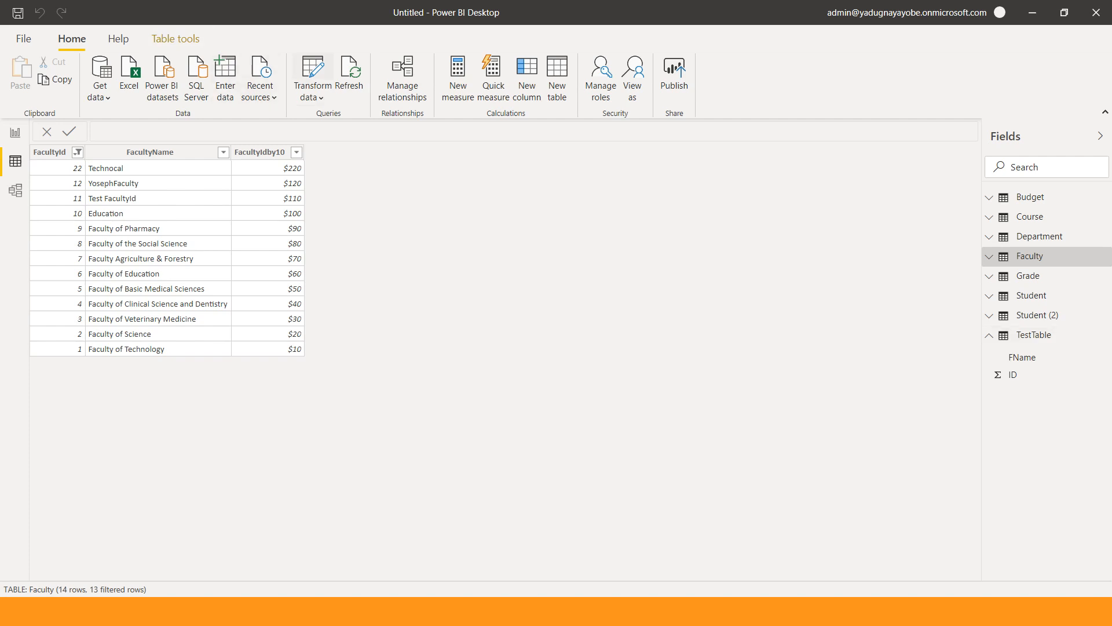
# Step: Switch back to Power BI Desktop, open the Power Query Editor and inspect the first related Department record in the Student query
pyautogui.click(313, 73)
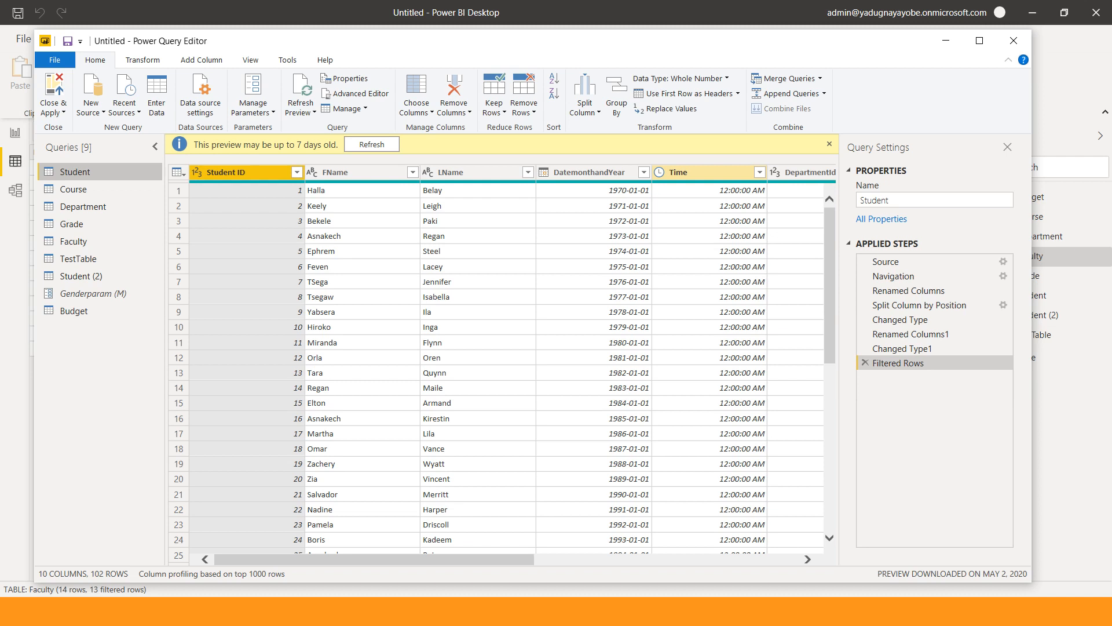
pyautogui.moveTo(374, 559); pyautogui.dragTo(634, 559)
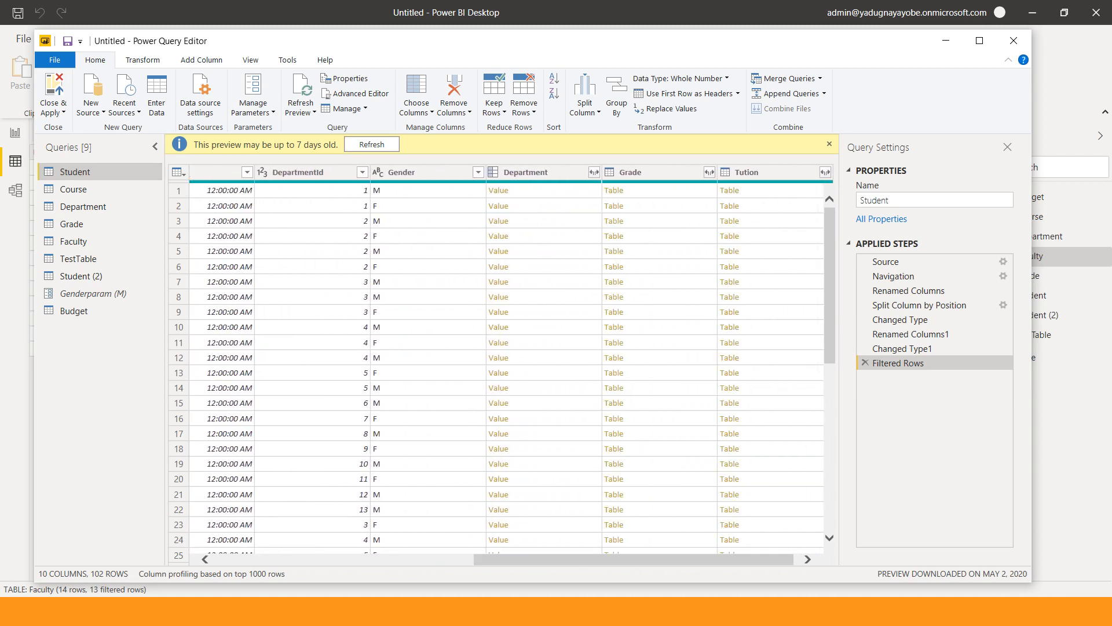
pyautogui.click(428, 190)
pyautogui.click(550, 190)
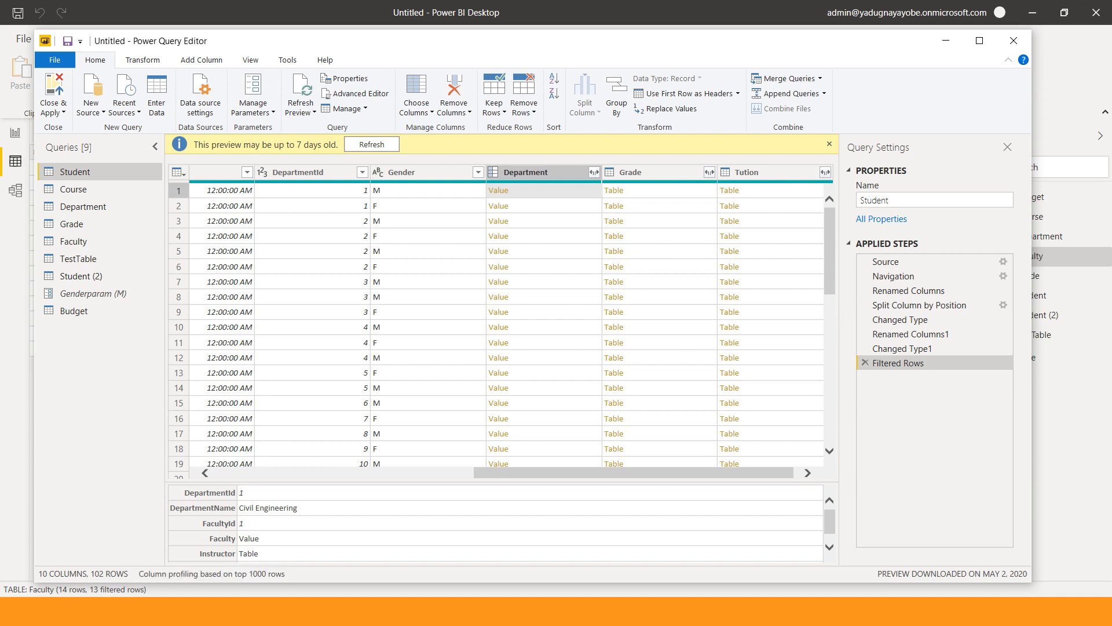
pyautogui.scroll(-1, 496, 523)
pyautogui.scroll(1, 495, 523)
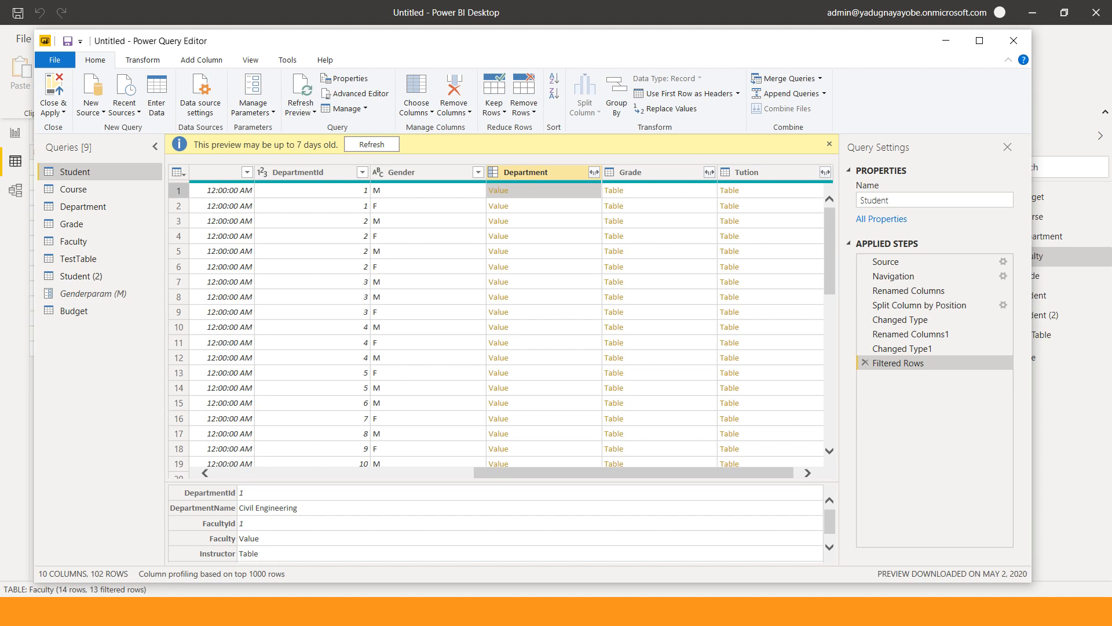
# Step: Expand the Student query's Department column to DepartmentId, DepartmentName and FacultyId only, using the original column name as prefix
pyautogui.click(594, 172)
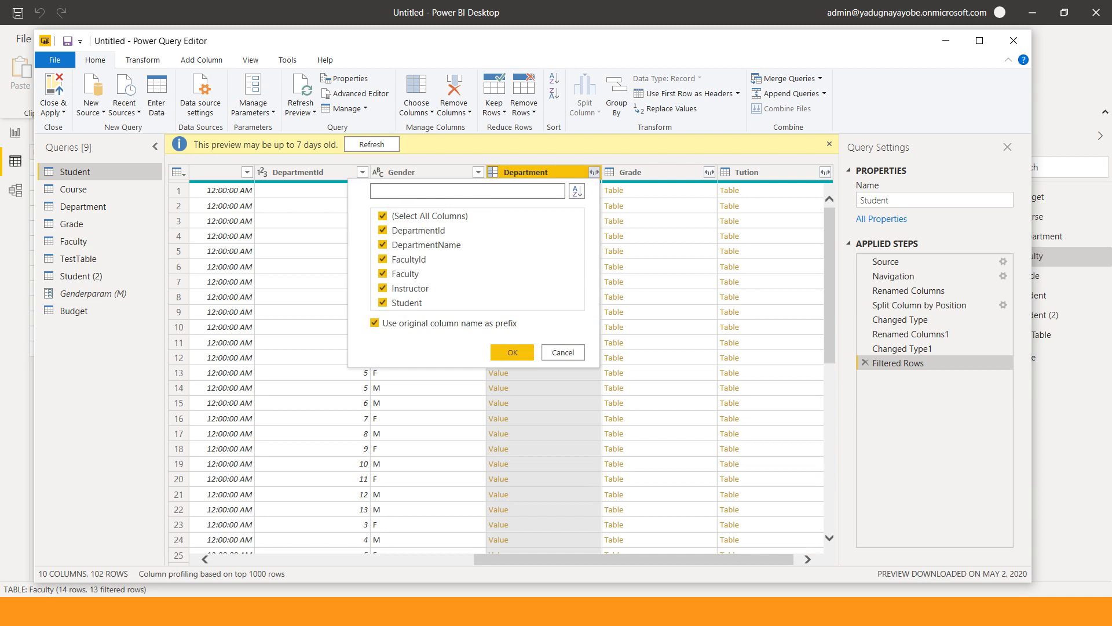
pyautogui.click(382, 303)
pyautogui.click(382, 288)
pyautogui.click(382, 273)
pyautogui.click(382, 258)
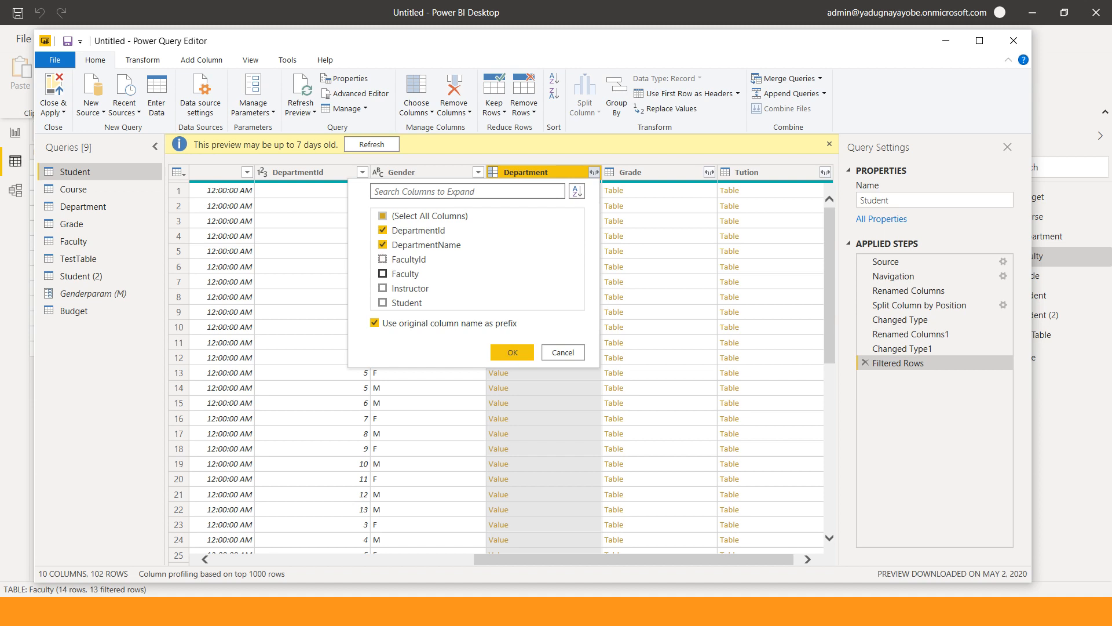
pyautogui.click(382, 259)
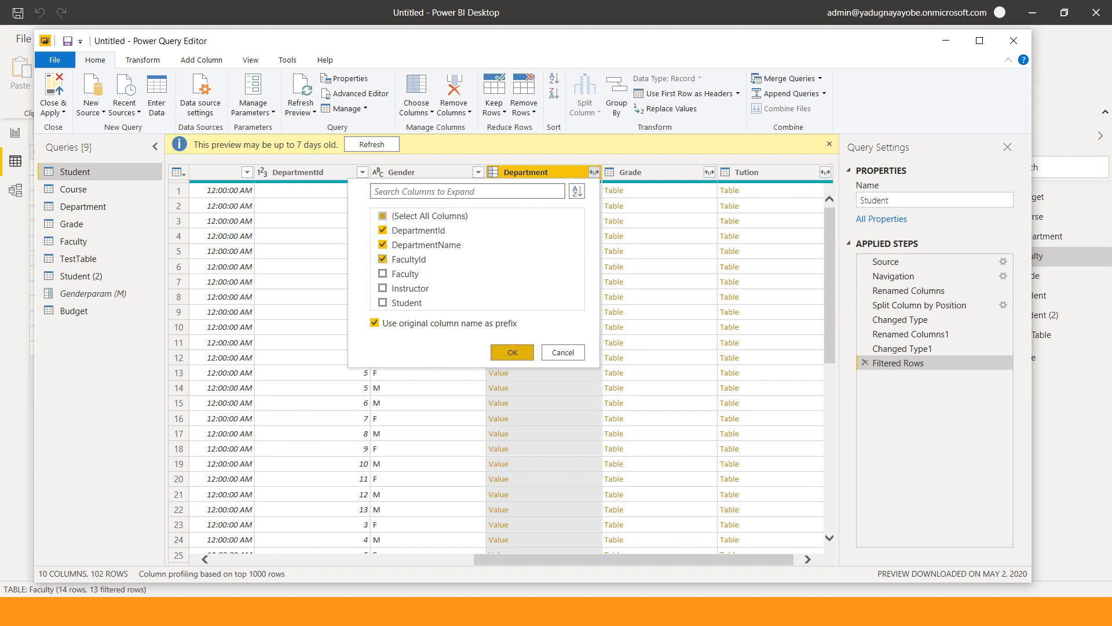
pyautogui.click(513, 352)
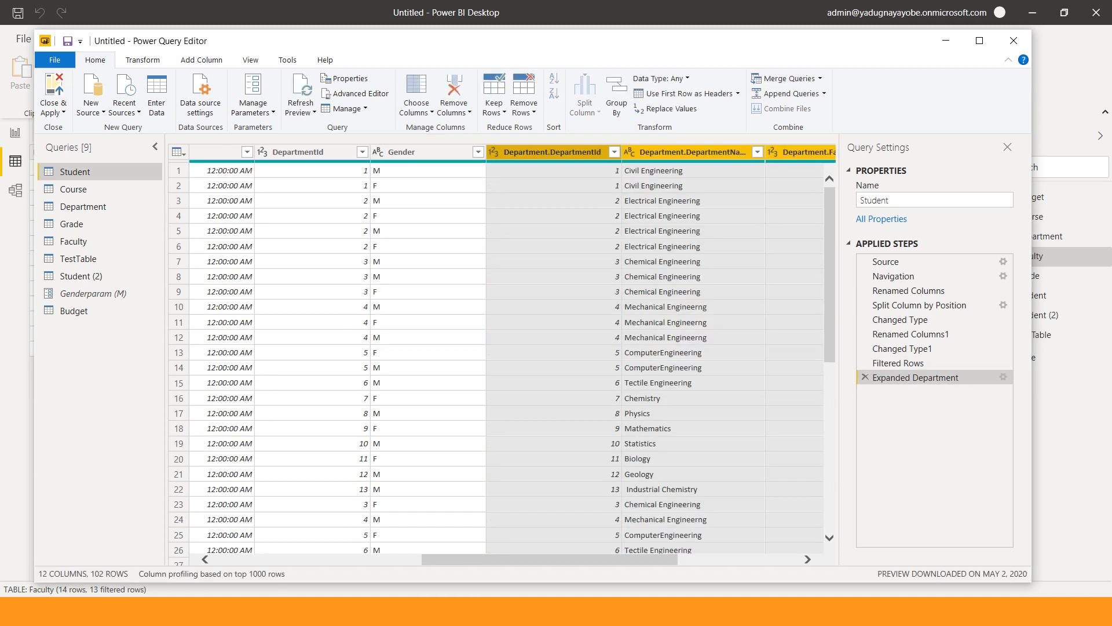
pyautogui.moveTo(550, 559); pyautogui.dragTo(654, 558)
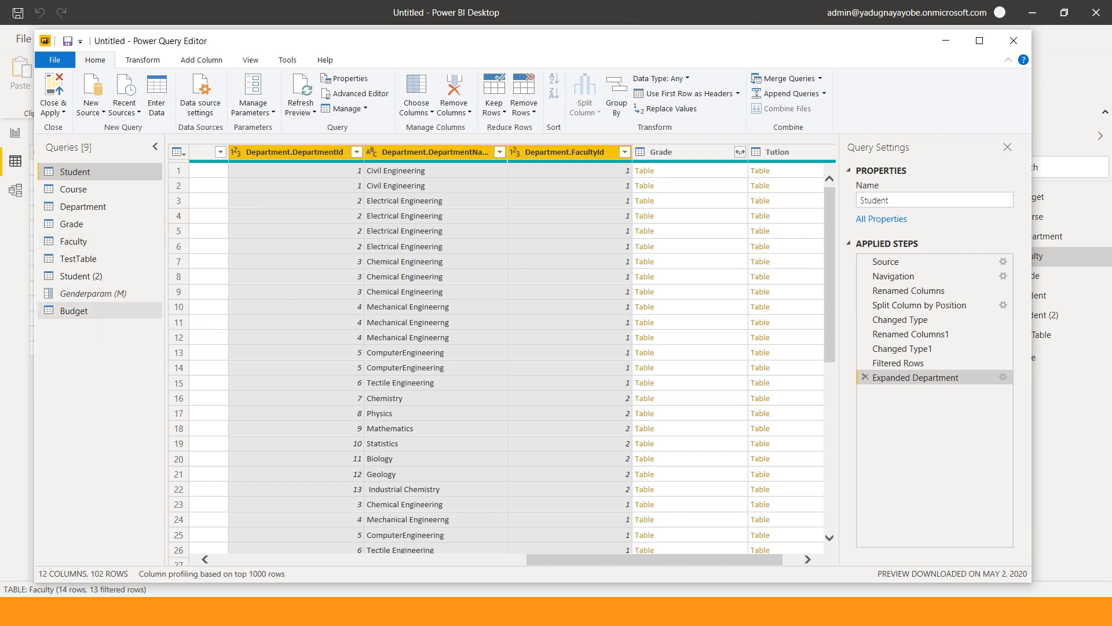
# Step: Close the Power Query Editor without applying the pending query changes
pyautogui.click(1014, 40)
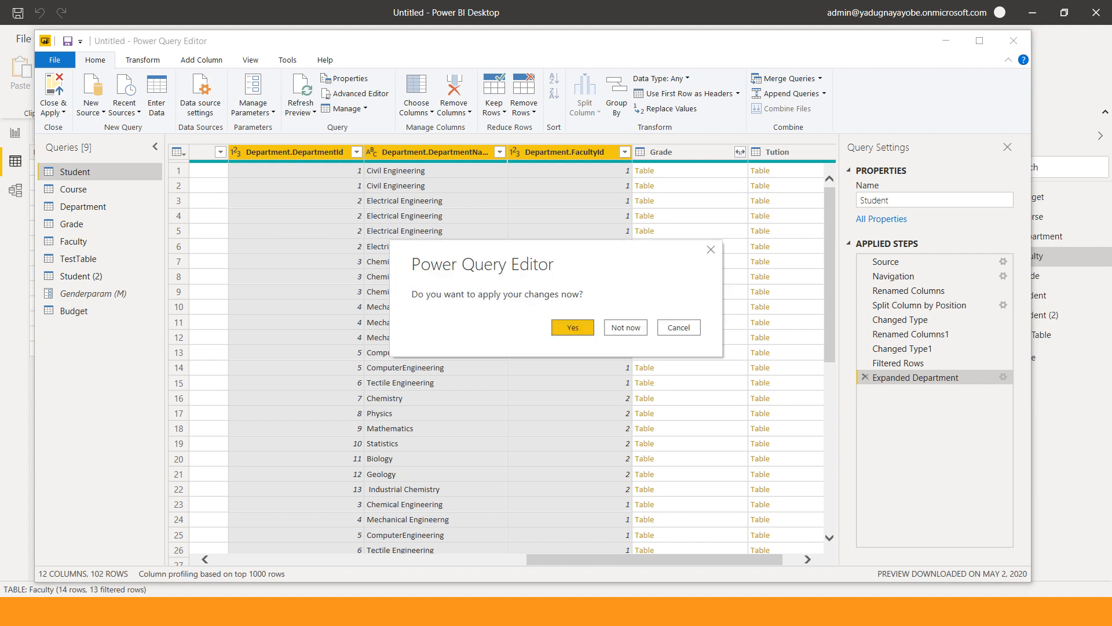
pyautogui.click(626, 327)
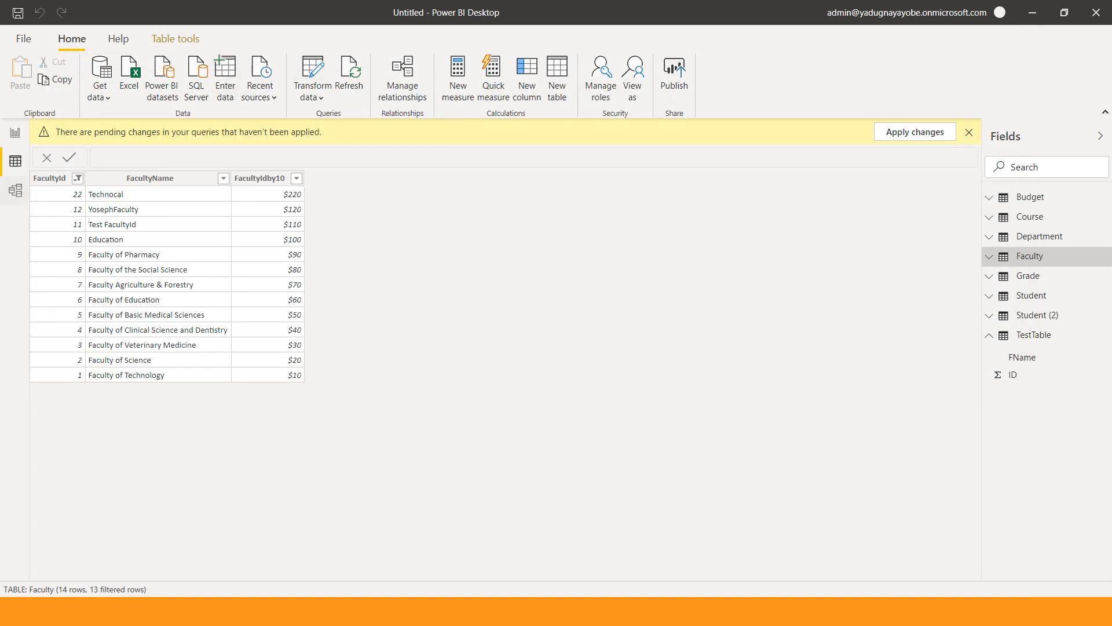
# Step: Move the Budget table below Student (2) in the model diagram and view the properties of Student (2)'s DatemonthandYear field
pyautogui.click(15, 191)
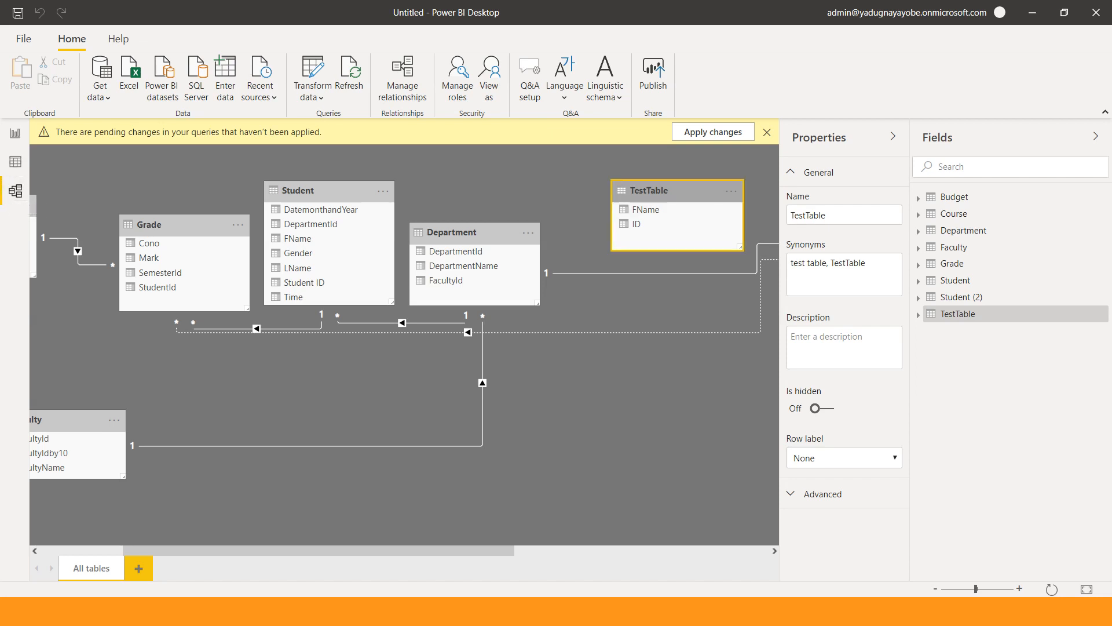
pyautogui.moveTo(318, 550); pyautogui.dragTo(552, 550)
pyautogui.moveTo(724, 190); pyautogui.dragTo(382, 382)
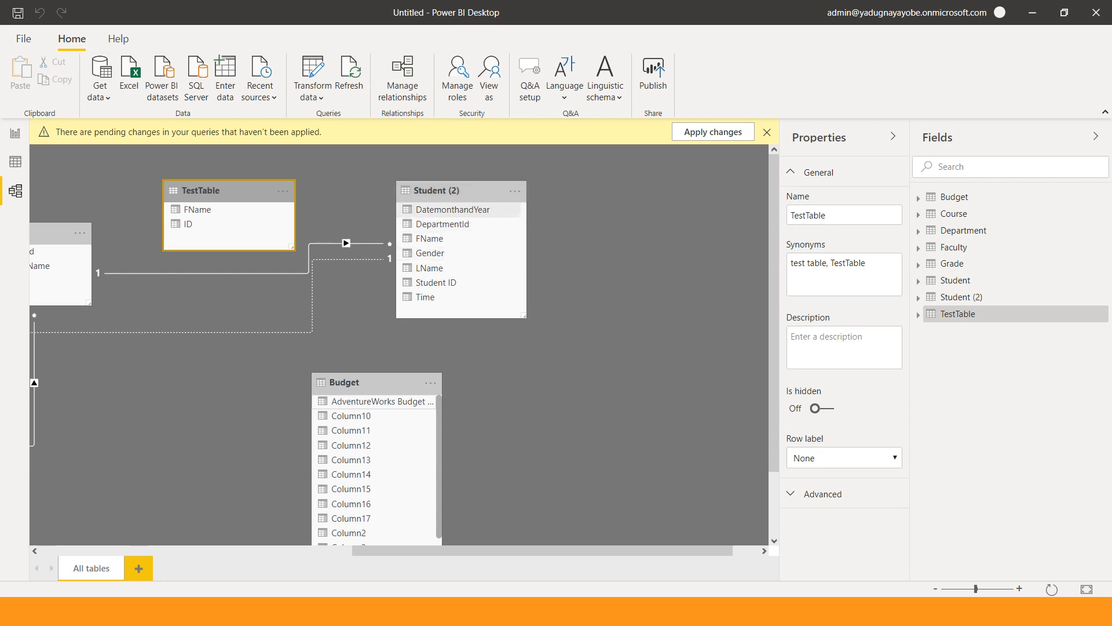
pyautogui.click(451, 210)
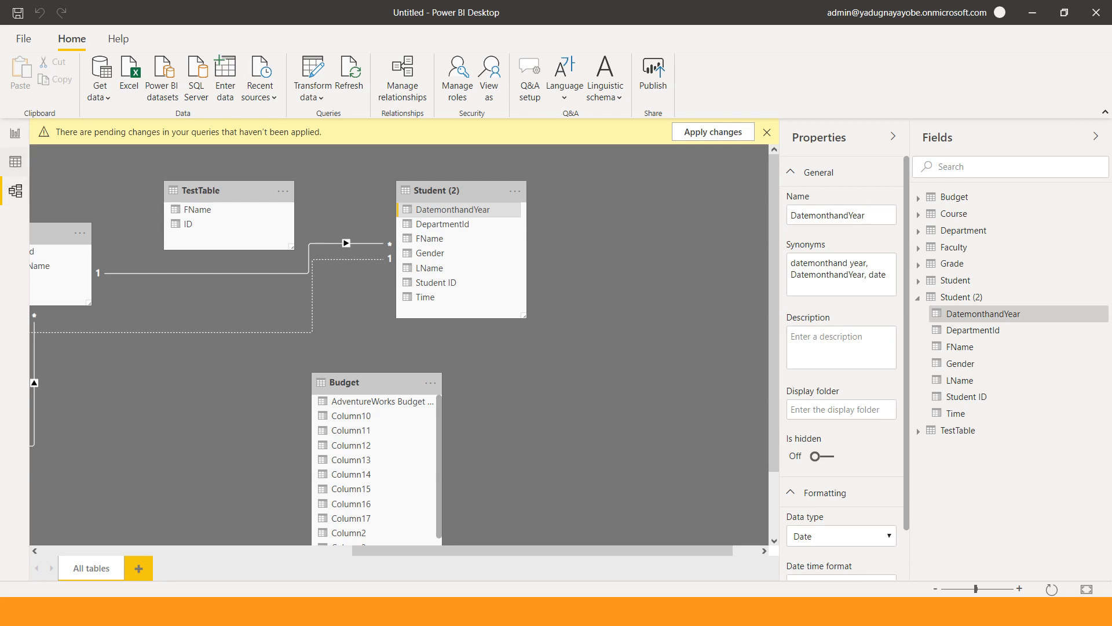
pyautogui.click(15, 161)
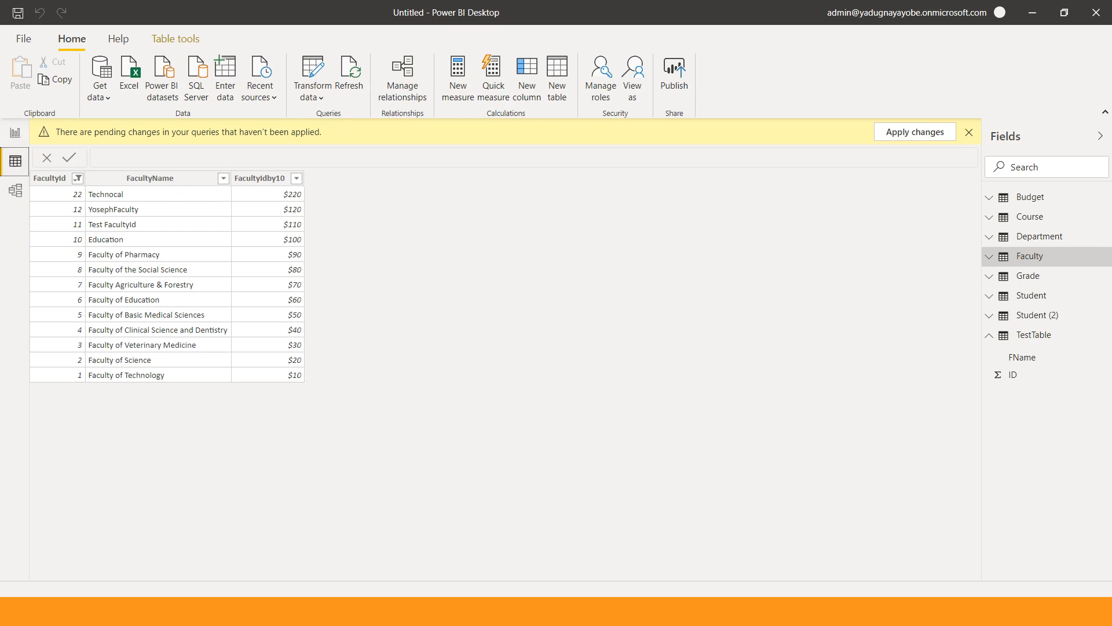
# Step: Start a new blank report, close the current one without saving, and dismiss the start screen
pyautogui.click(23, 38)
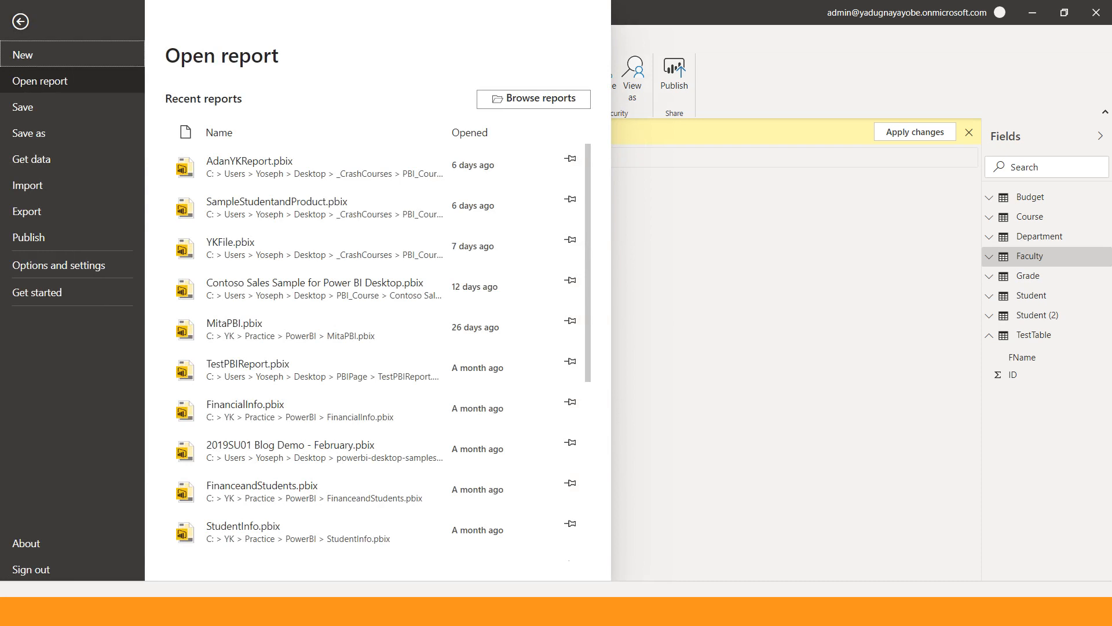
pyautogui.click(23, 54)
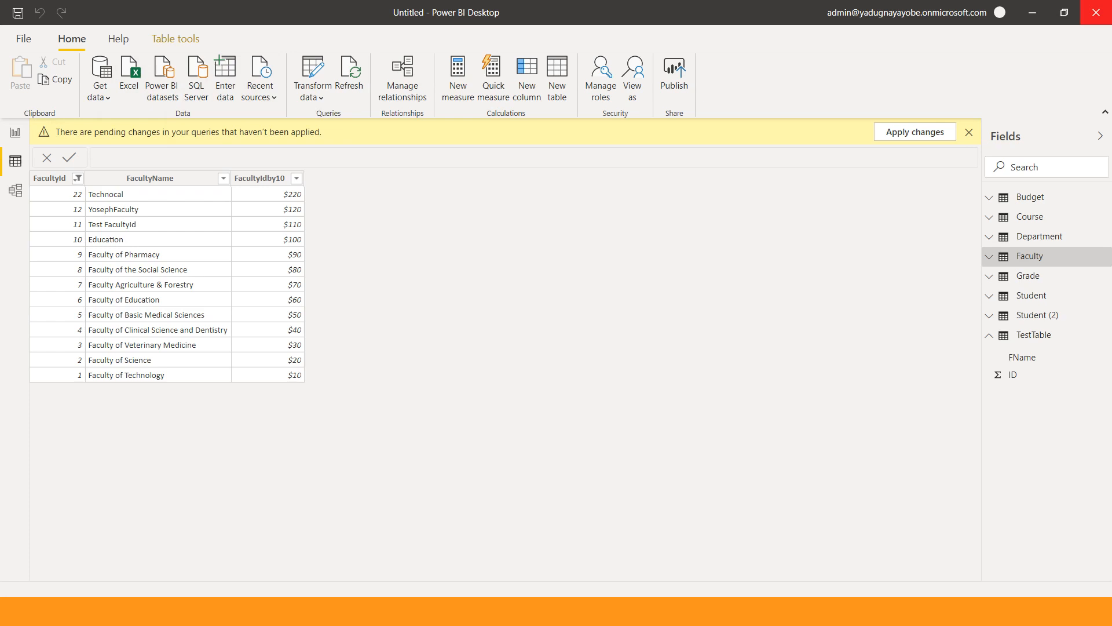
pyautogui.click(1096, 12)
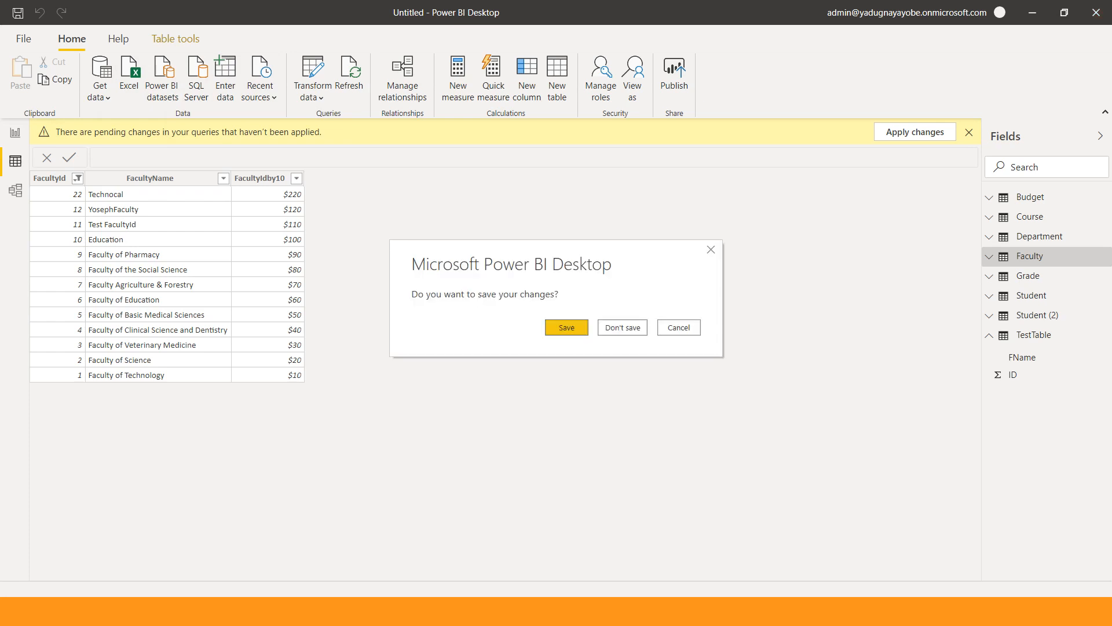
pyautogui.click(623, 327)
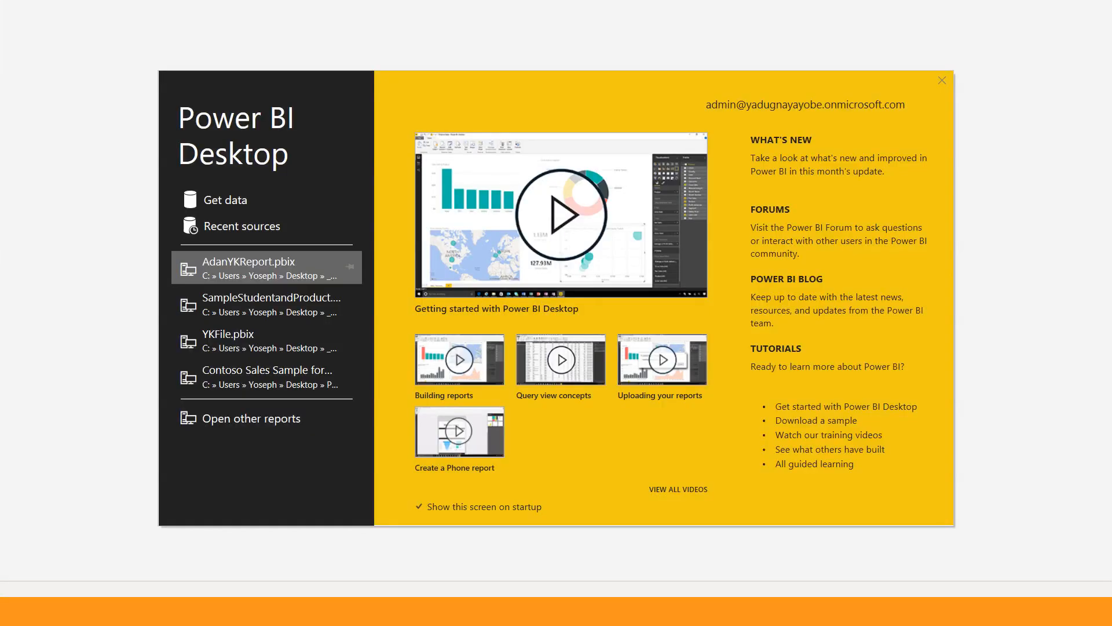
pyautogui.click(266, 267)
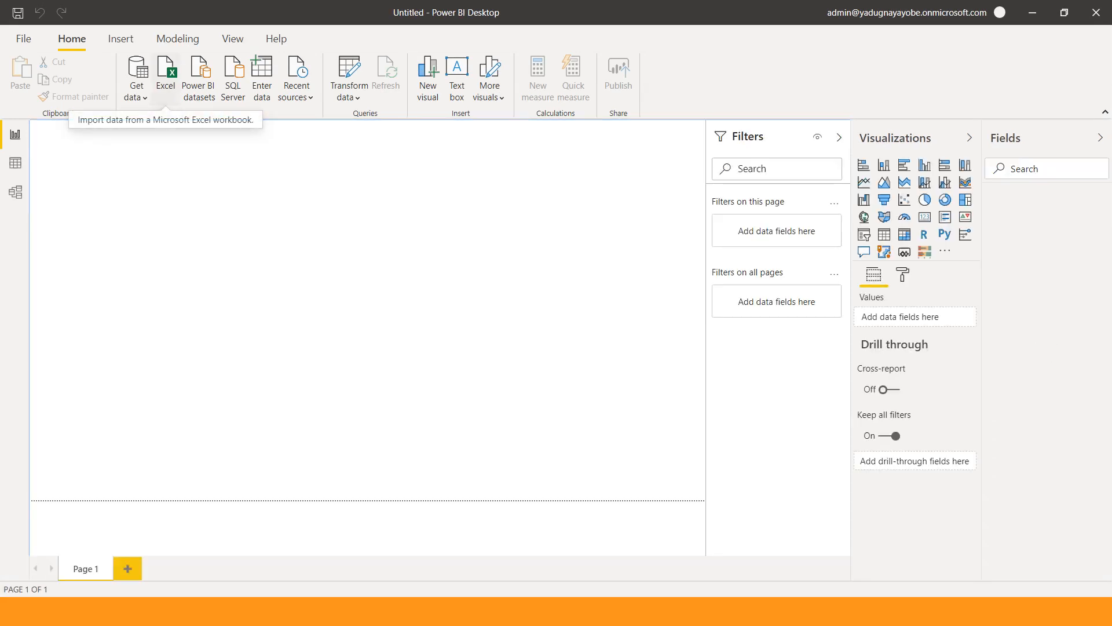
# Step: Connect to the Excel workbook AdventureWorks_Database.xlsx in the DS folder as a data source
pyautogui.click(135, 96)
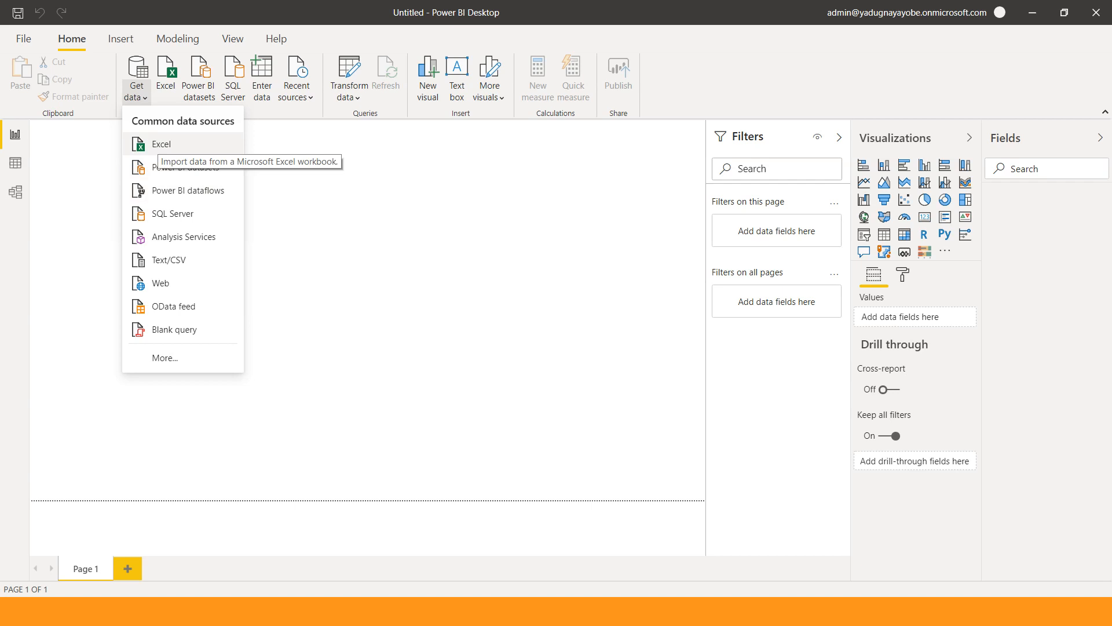
pyautogui.click(158, 143)
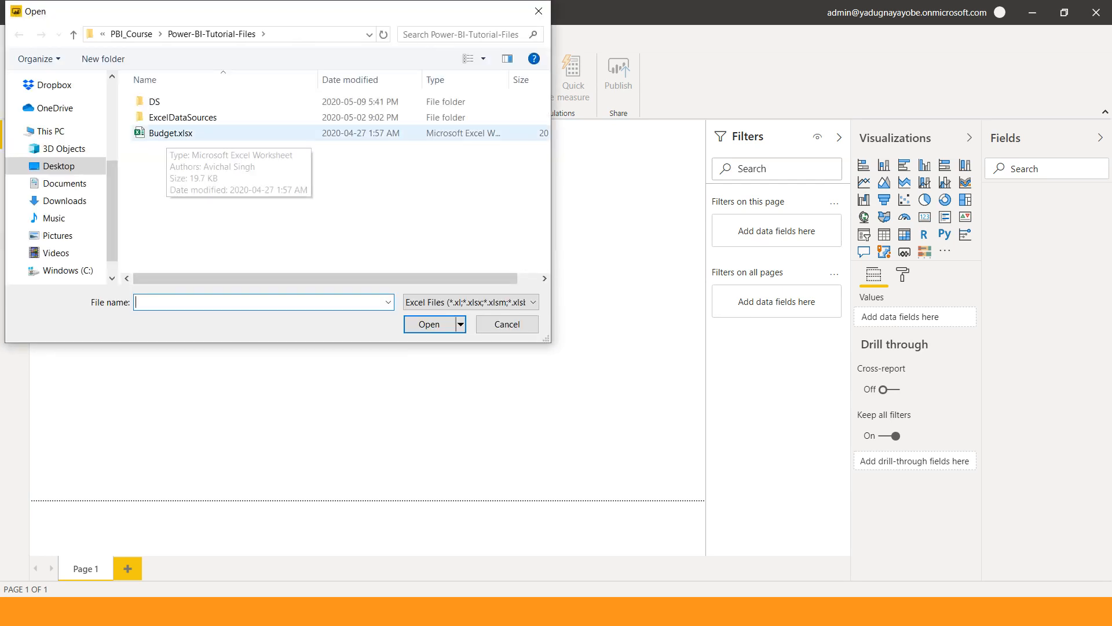
pyautogui.click(154, 102)
pyautogui.doubleClick(154, 102)
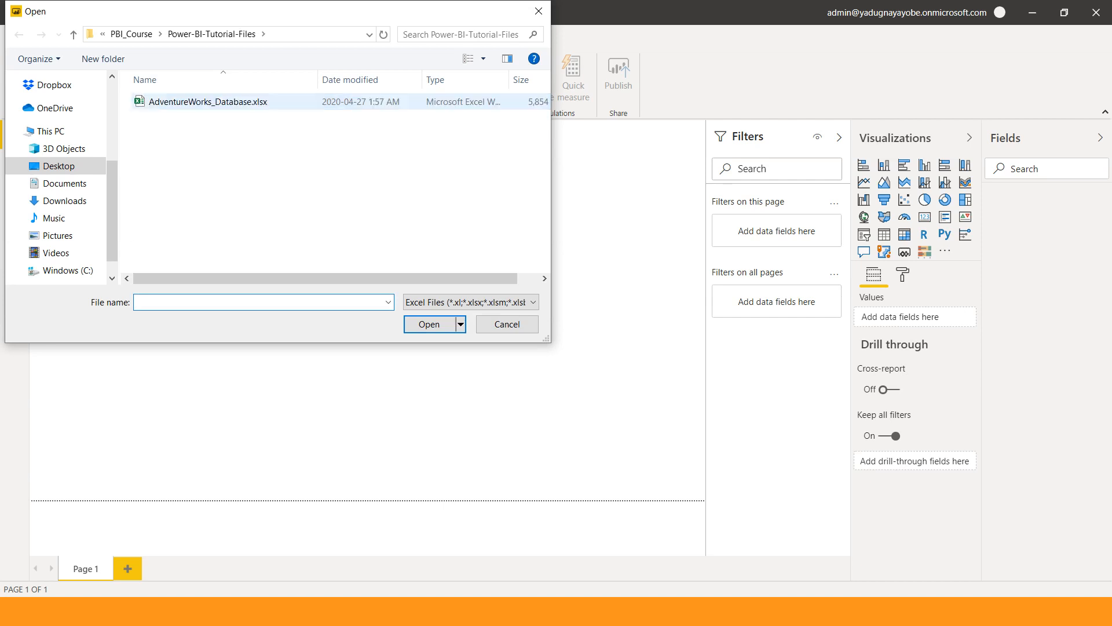
pyautogui.click(174, 102)
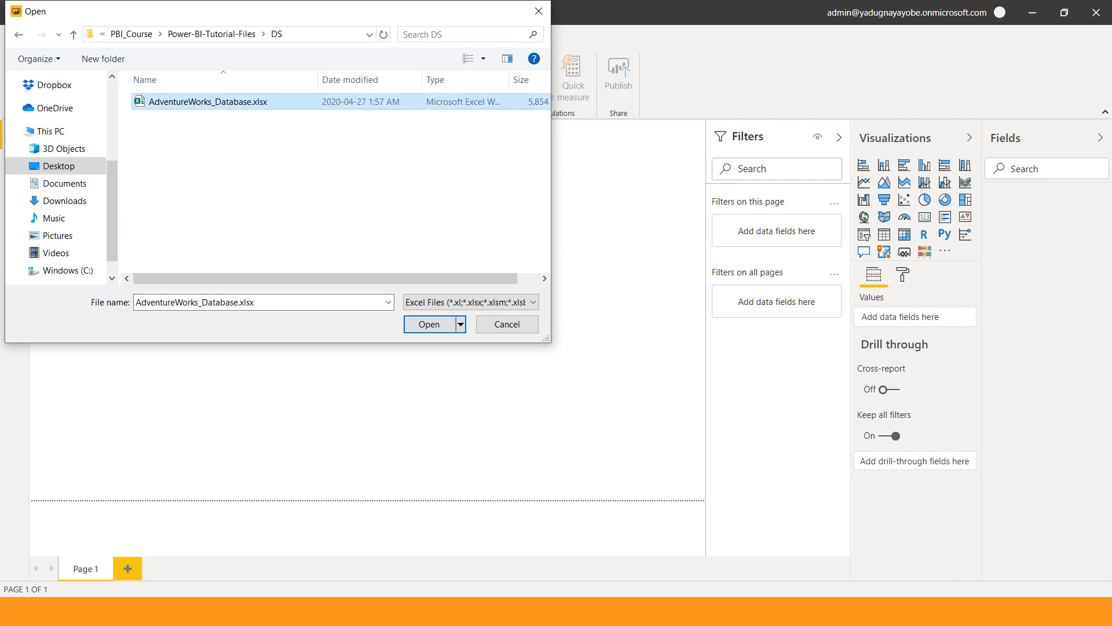
pyautogui.doubleClick(173, 102)
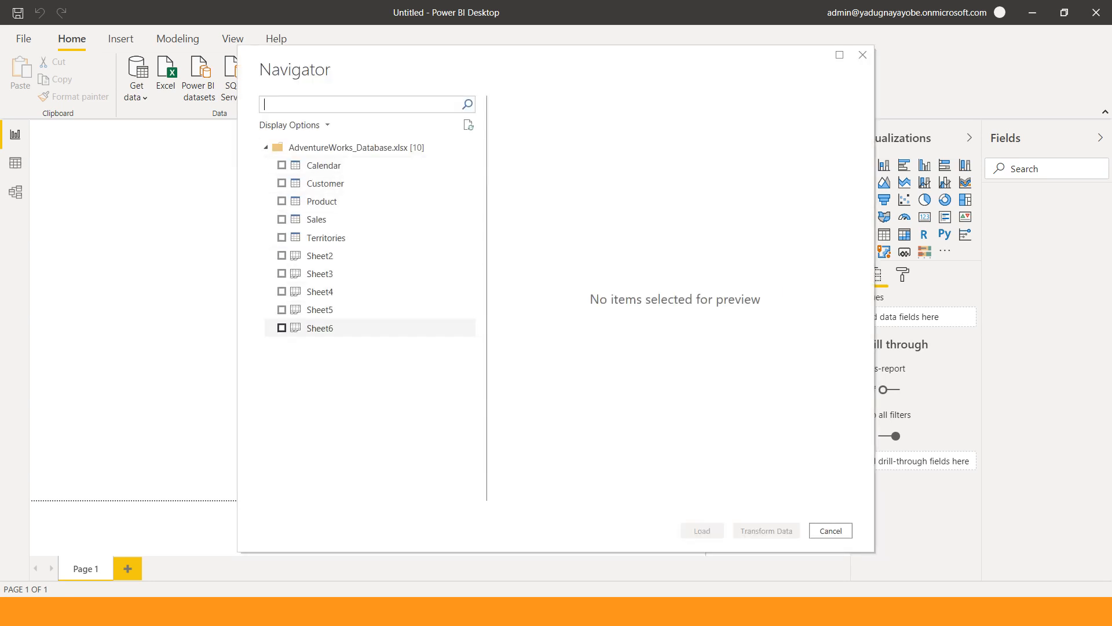
# Step: Load the Calendar, Customer, Product, Sales and Territories tables from the AdventureWorks workbook into the report
pyautogui.click(281, 165)
pyautogui.click(282, 183)
pyautogui.click(282, 201)
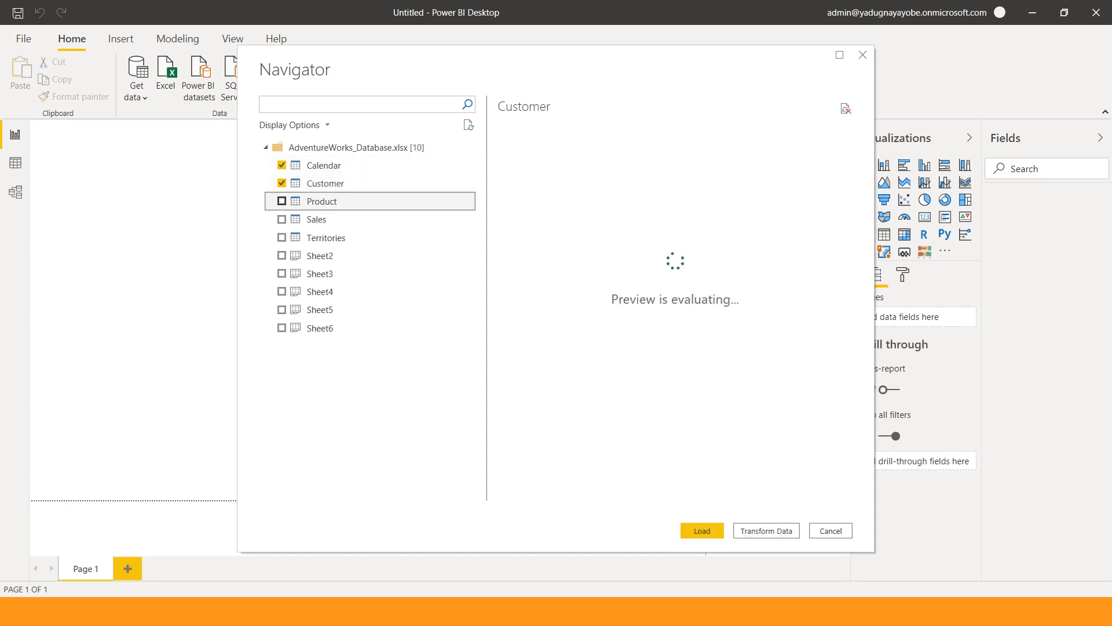
pyautogui.click(282, 201)
pyautogui.click(282, 219)
pyautogui.click(282, 237)
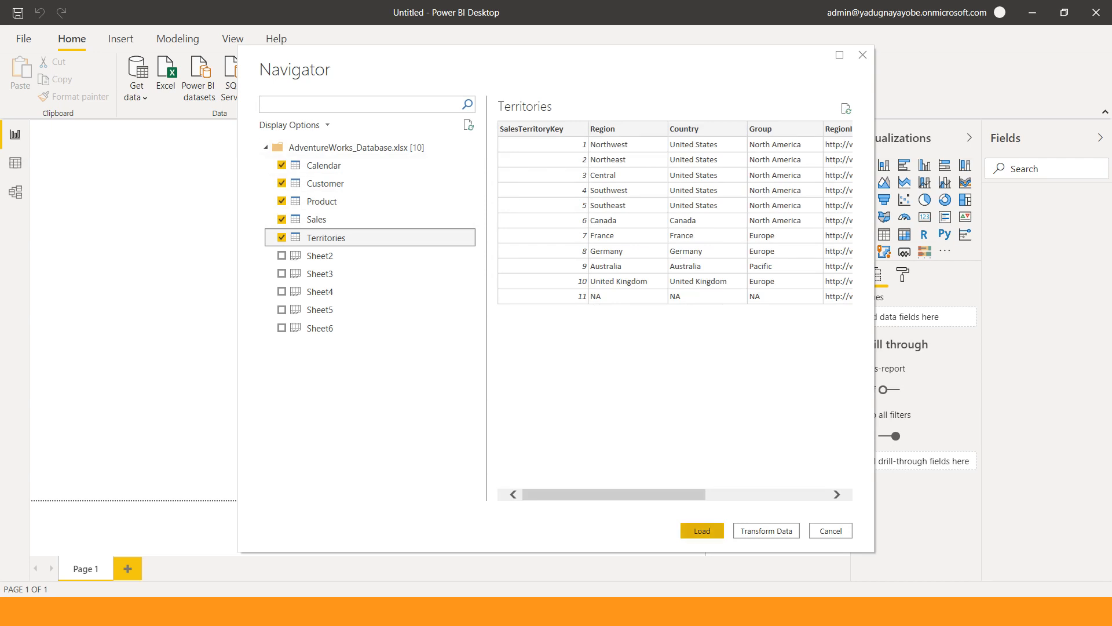
pyautogui.click(702, 531)
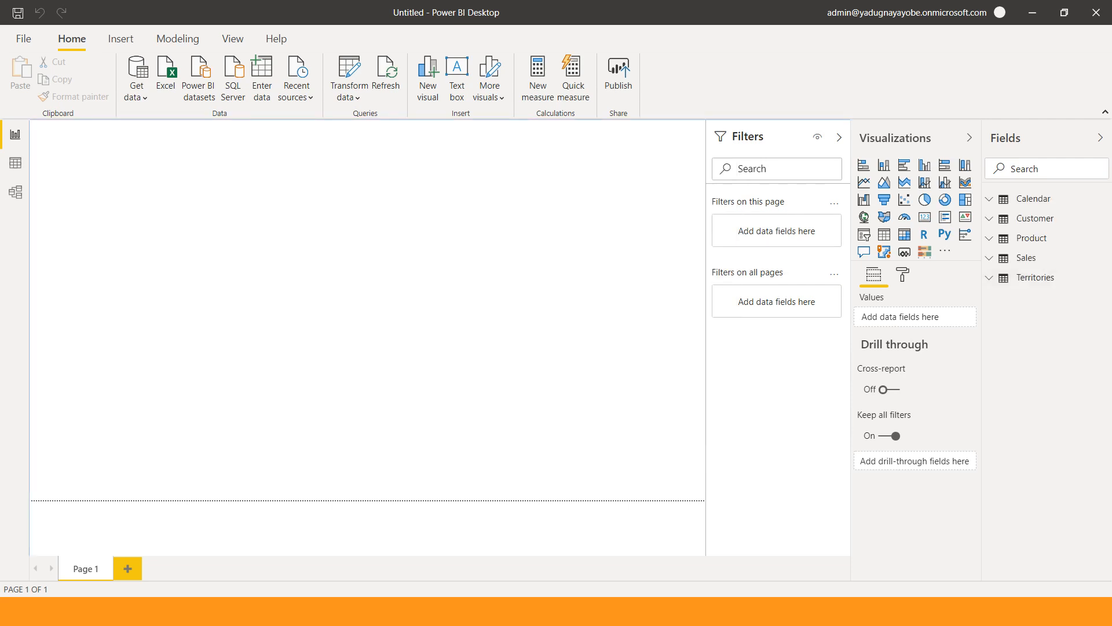
# Step: Save the report as AdvWorksDB in the DS folder as a Power BI file
pyautogui.click(23, 38)
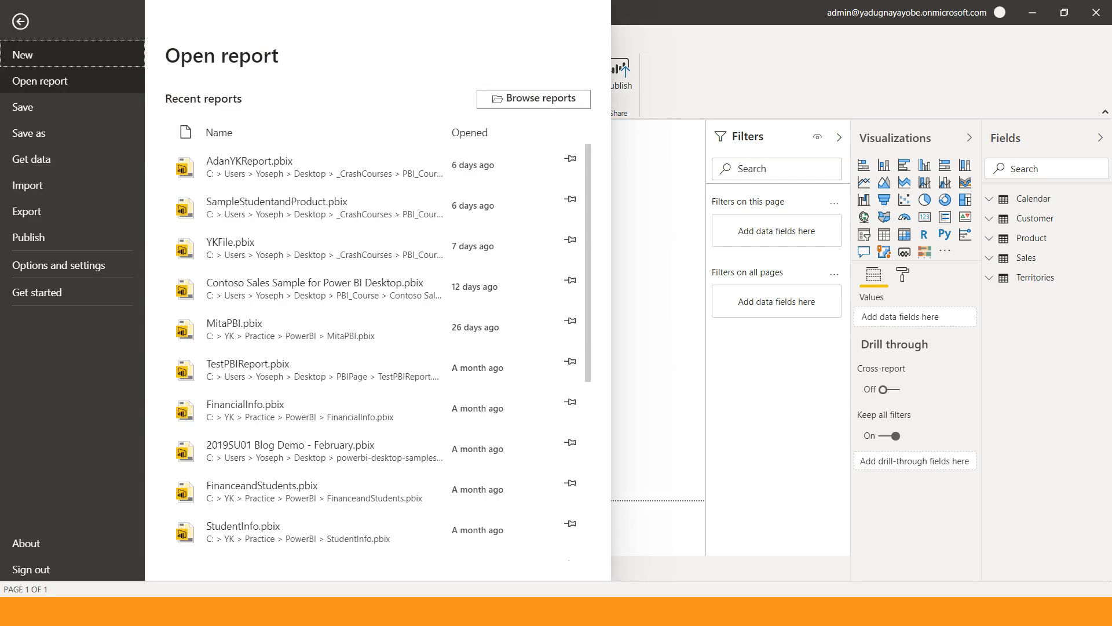
pyautogui.click(29, 133)
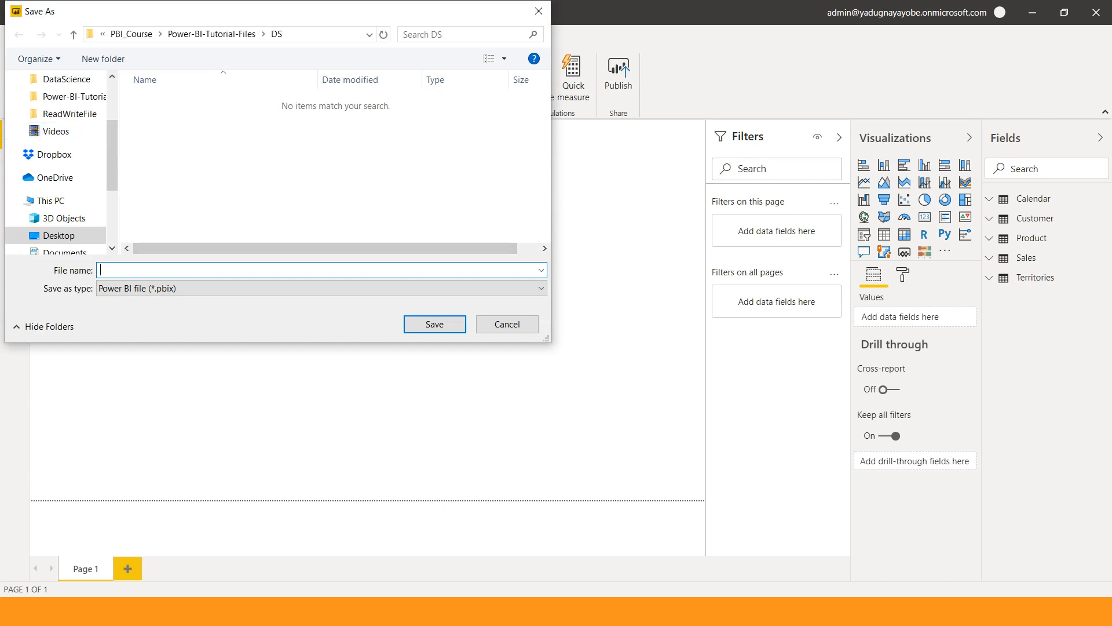
pyautogui.write('A')
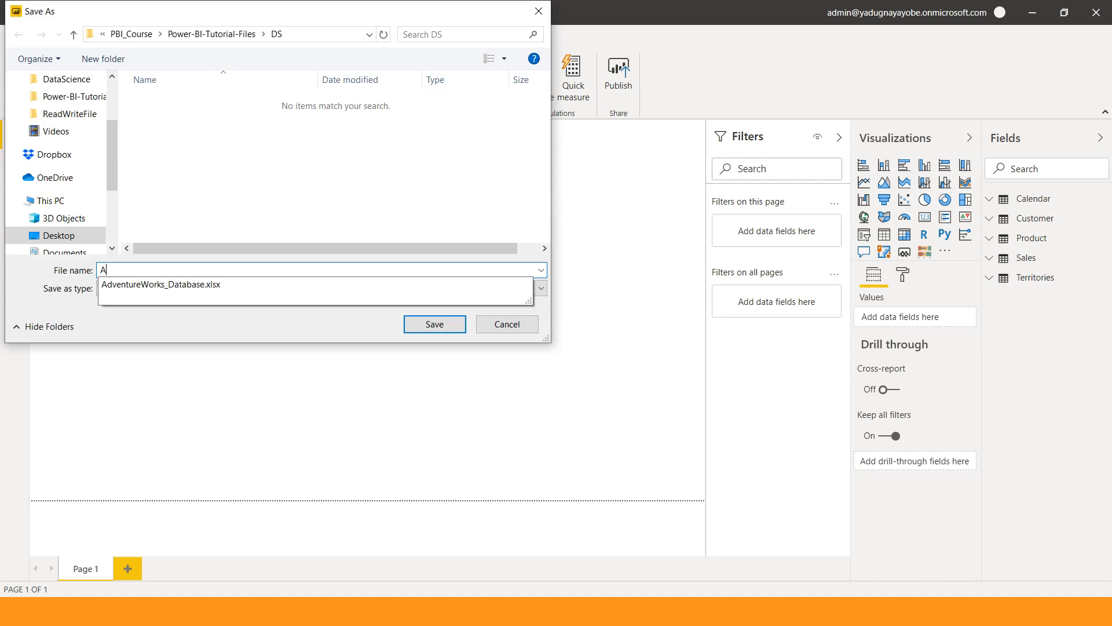
pyautogui.write('dvWorks')
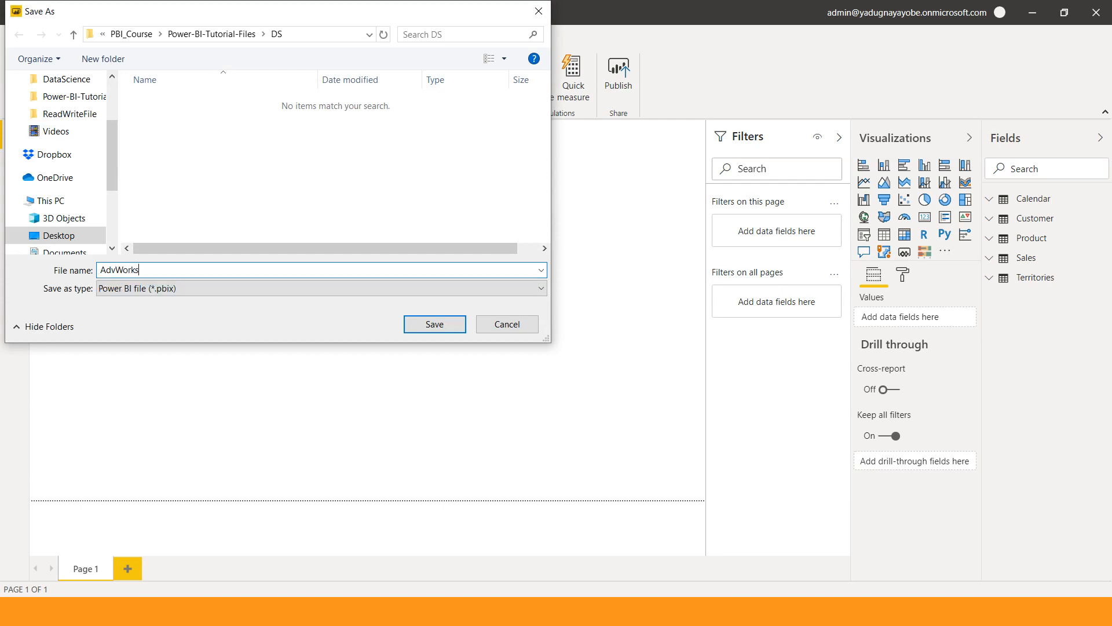
pyautogui.write('DB')
pyautogui.press('Return')
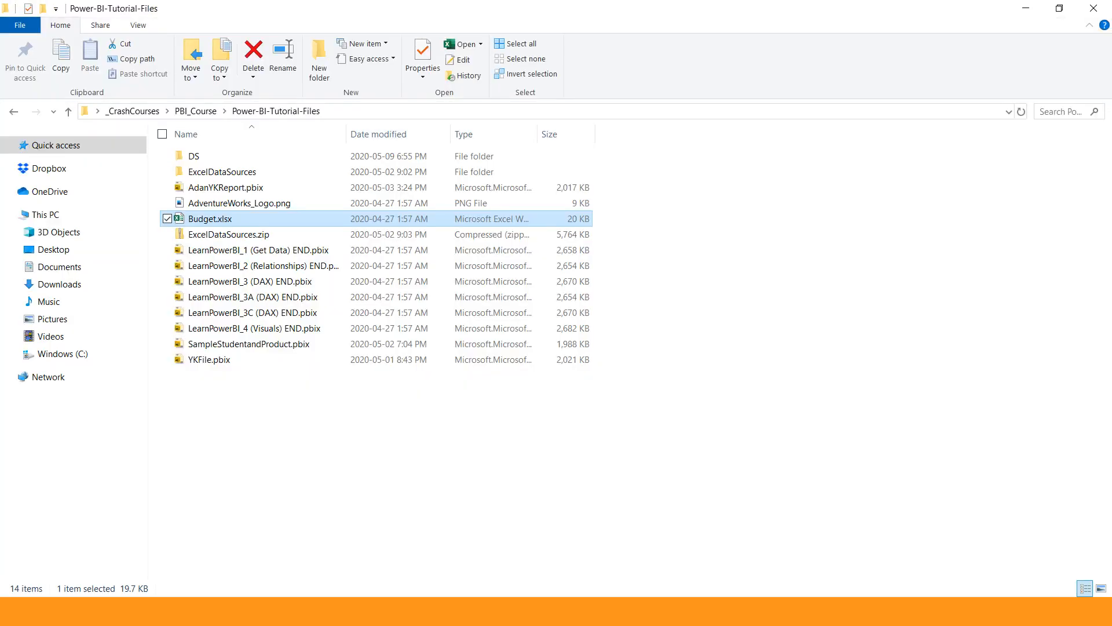
# Step: Check the AdventureWorks workbook and the saved AdvWorksDB.pbix in File Explorer's DS folder, and switch back to Power BI Desktop
pyautogui.click(195, 156)
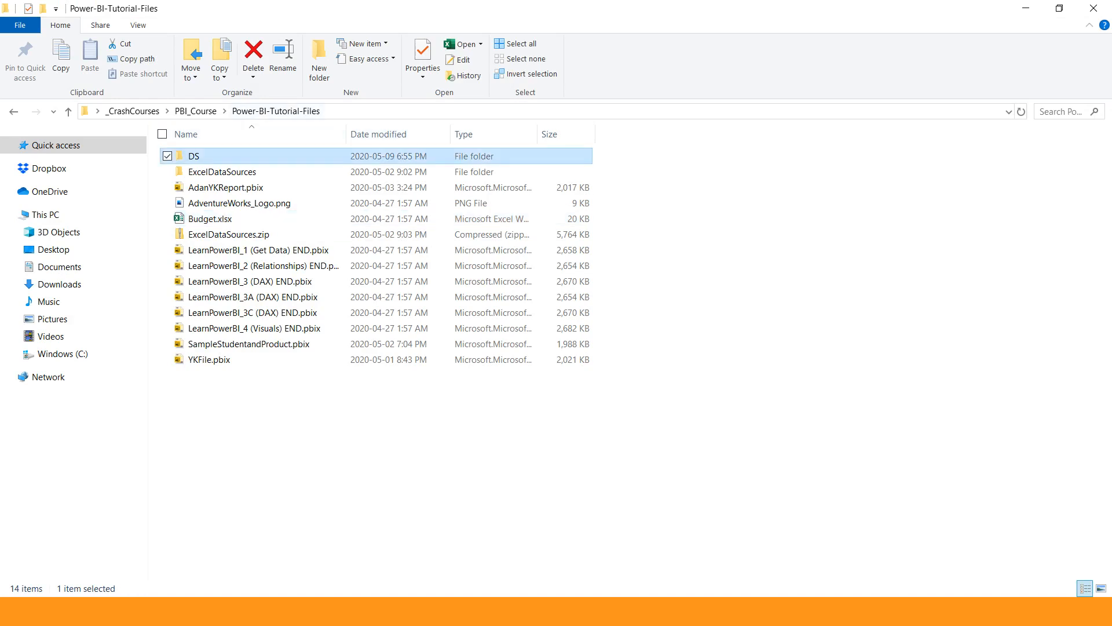
pyautogui.press('Return')
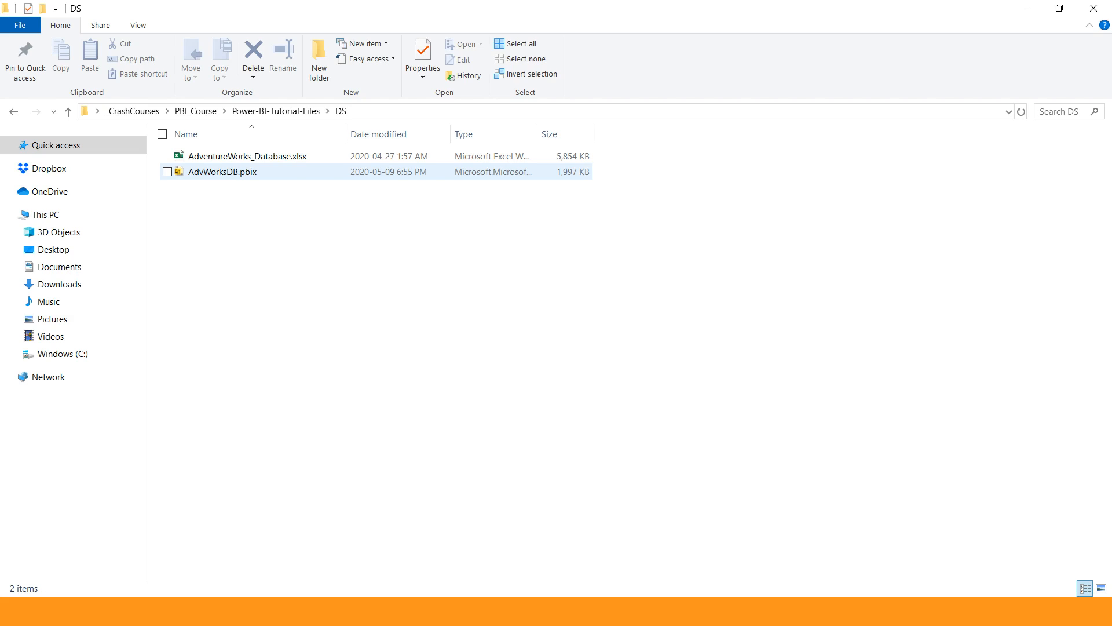
pyautogui.doubleClick(254, 156)
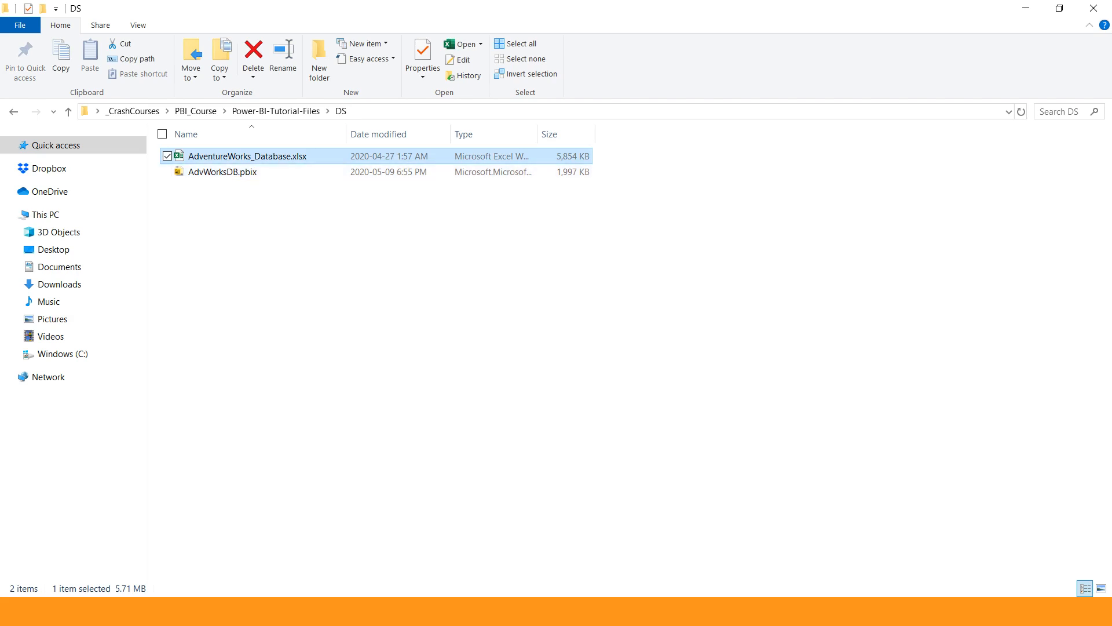
pyautogui.click(222, 172)
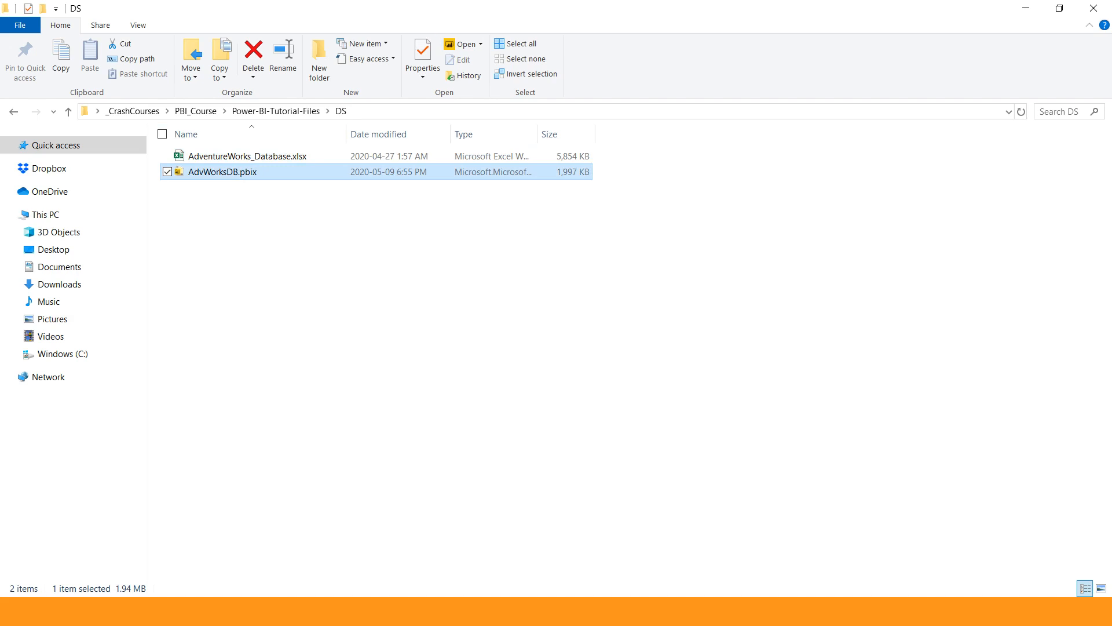
pyautogui.hotkey('alt', 'Tab')
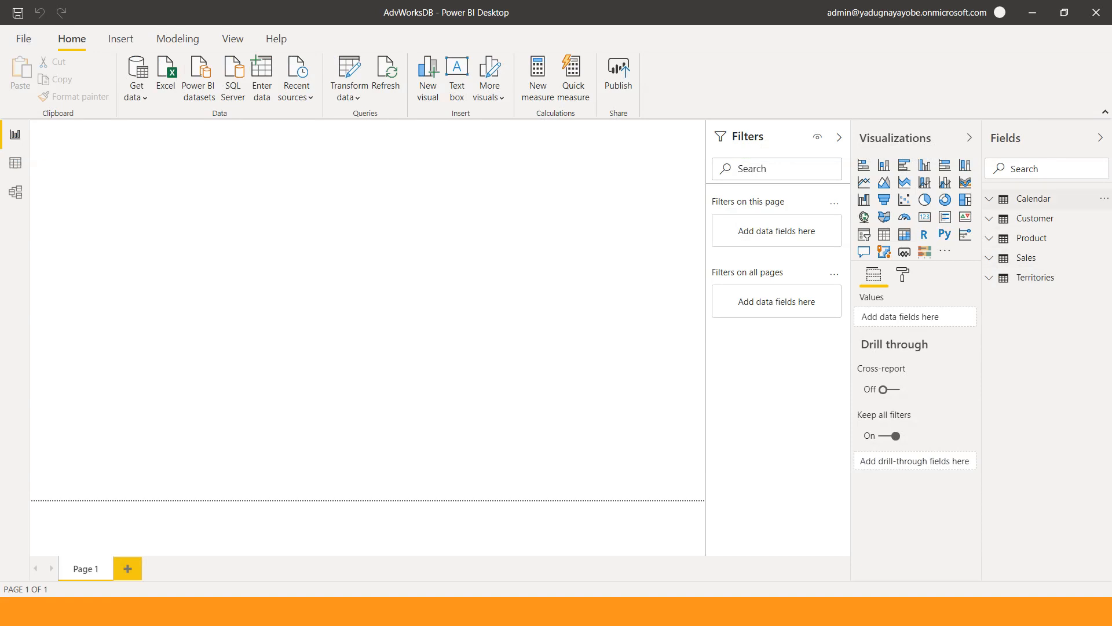
# Step: View the Calendar table's data and examine the relationships between the imported tables in the model diagram
pyautogui.click(1033, 199)
pyautogui.click(15, 163)
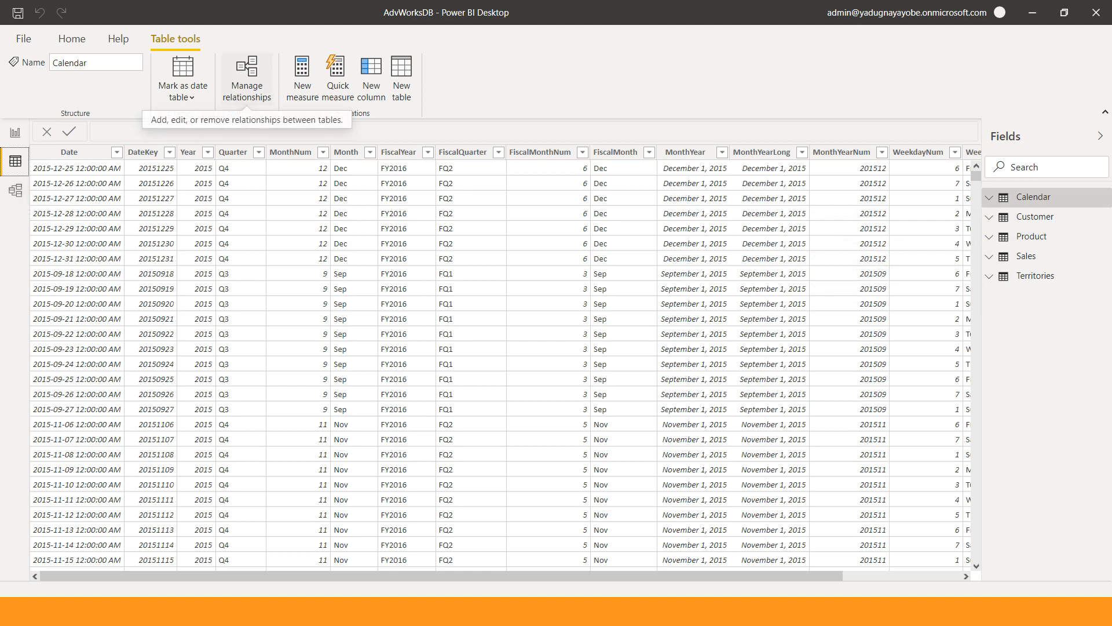
pyautogui.click(15, 191)
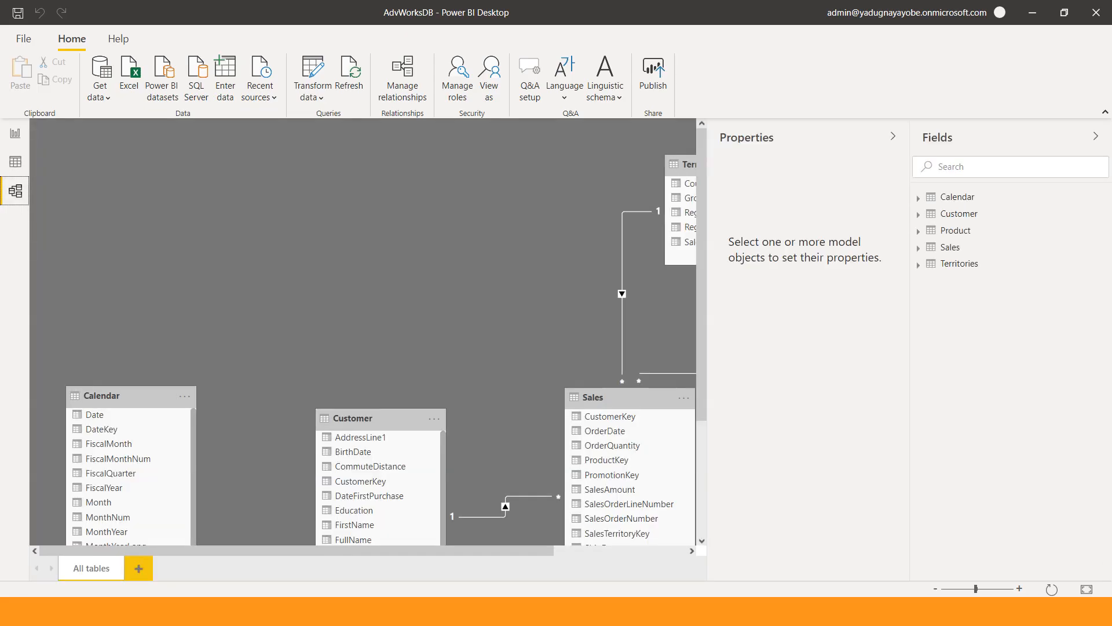
pyautogui.moveTo(457, 551); pyautogui.dragTo(592, 550)
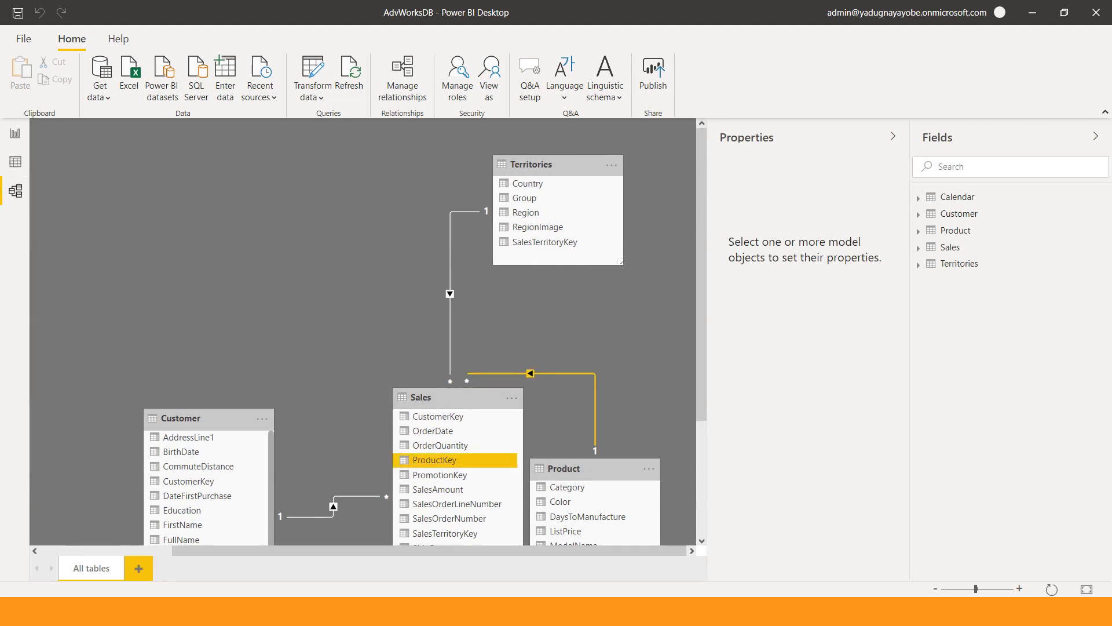
pyautogui.scroll(-5, 362, 331)
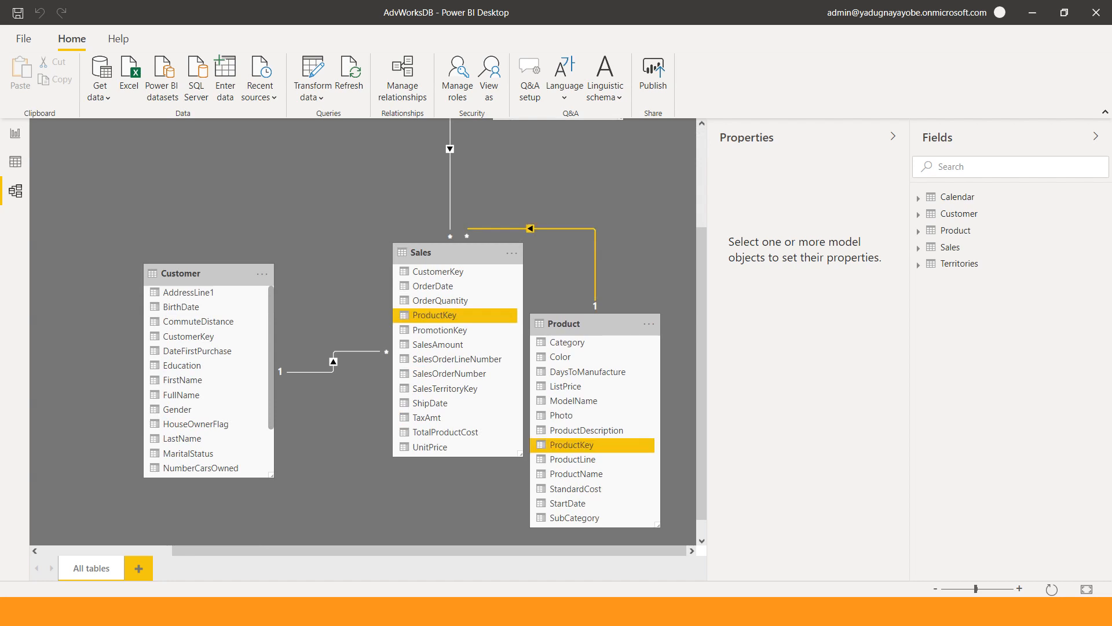
pyautogui.scroll(5, 363, 331)
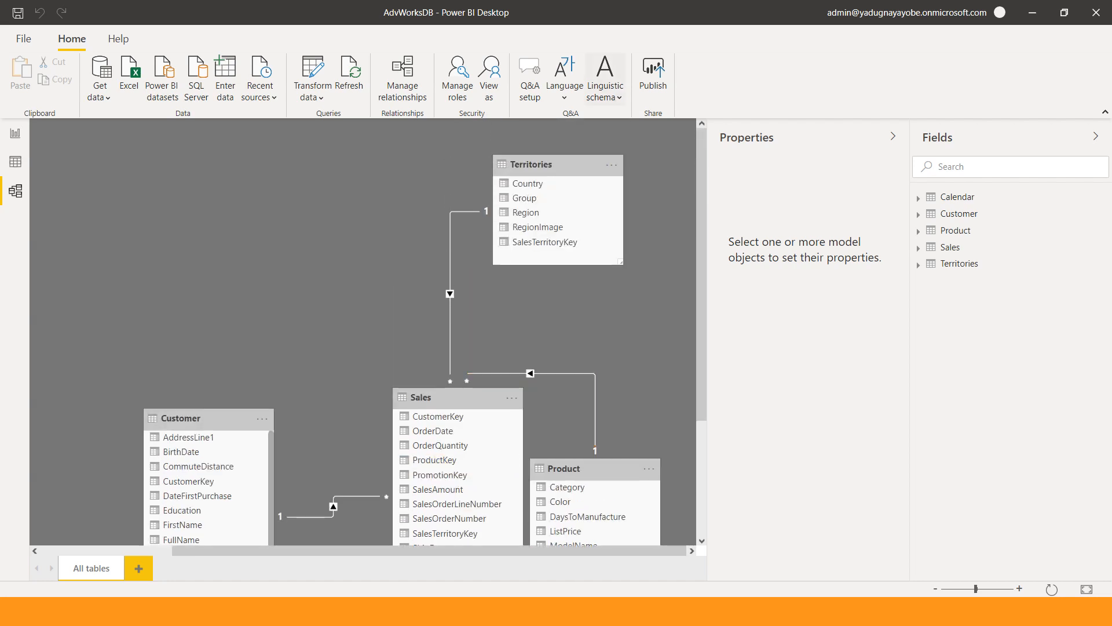
pyautogui.scroll(-3, 362, 331)
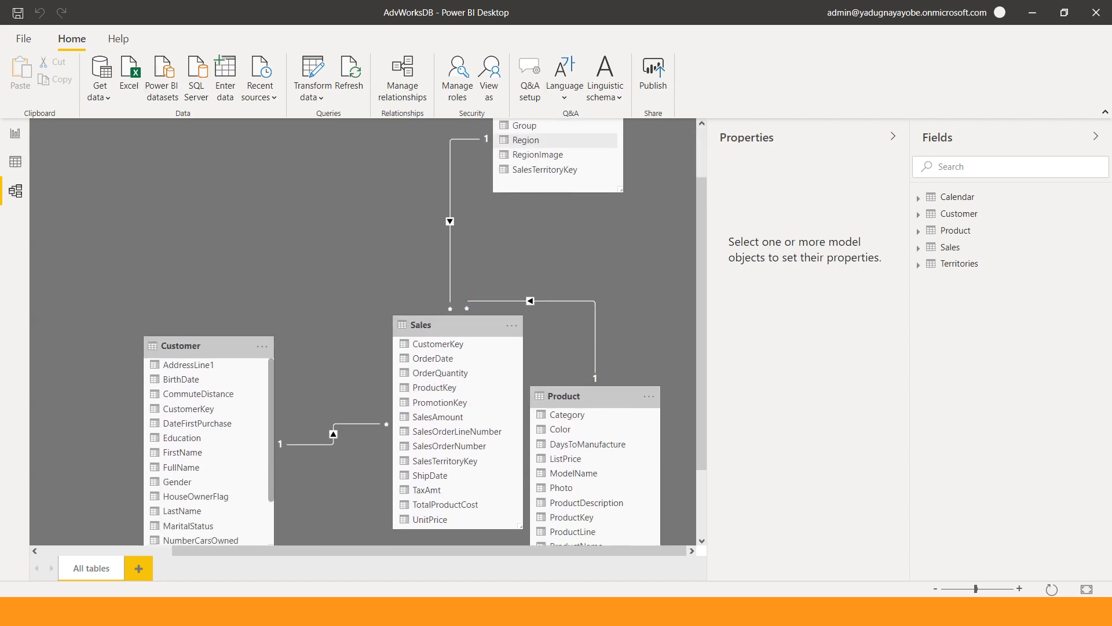
# Step: From the report view, connect to Budget.xlsx in the Power-BI-Tutorial-Files folder and open its Budget sheet in the Power Query Editor for transformation
pyautogui.click(15, 134)
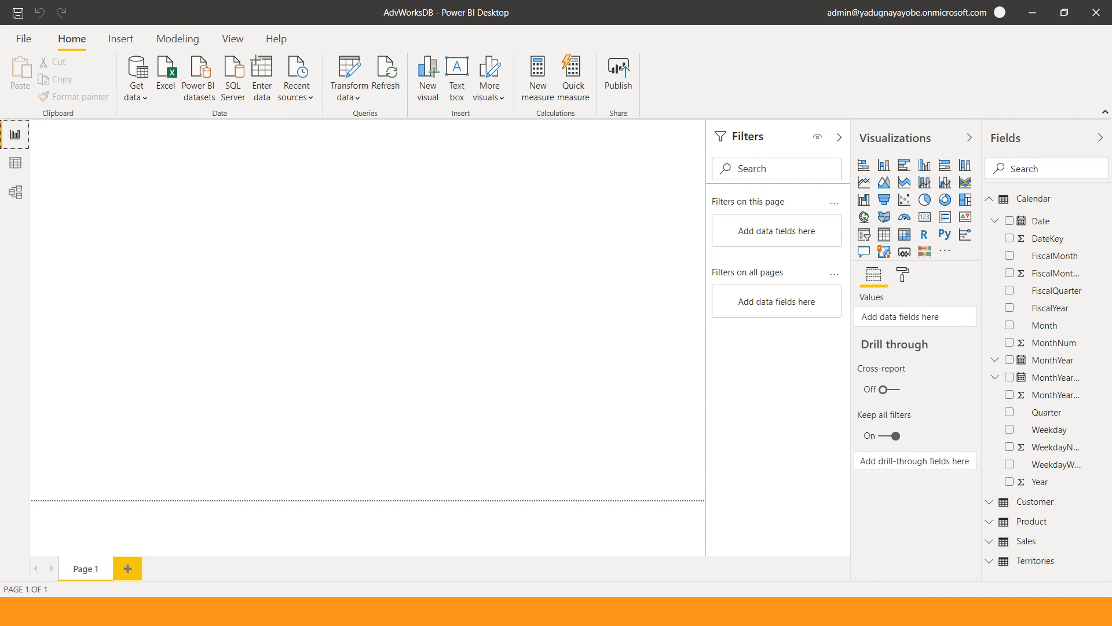
pyautogui.click(1033, 199)
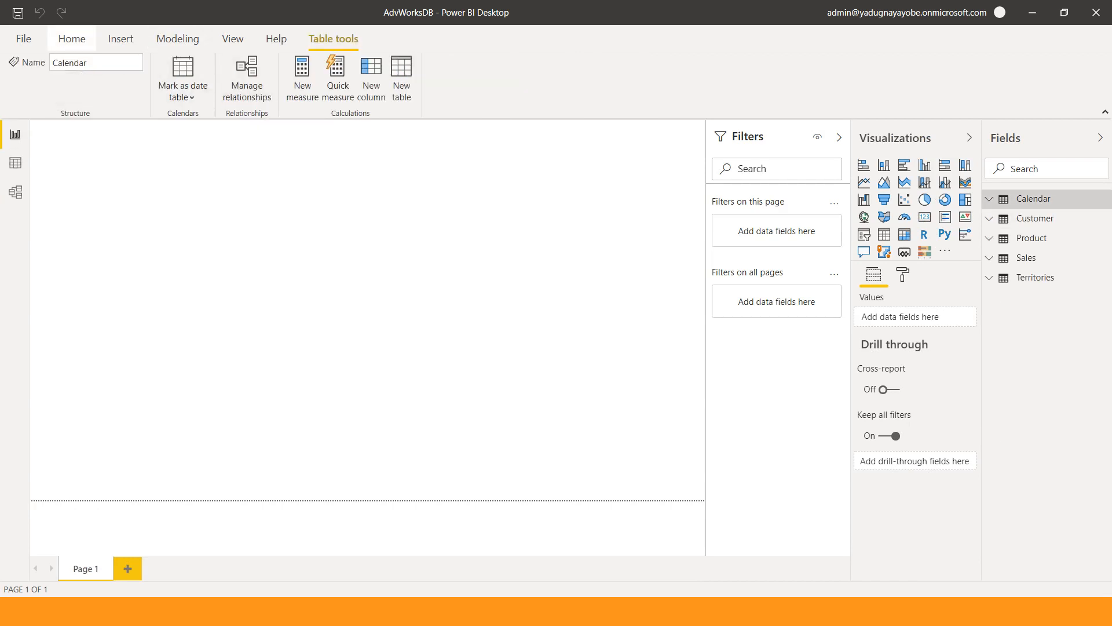
pyautogui.click(72, 38)
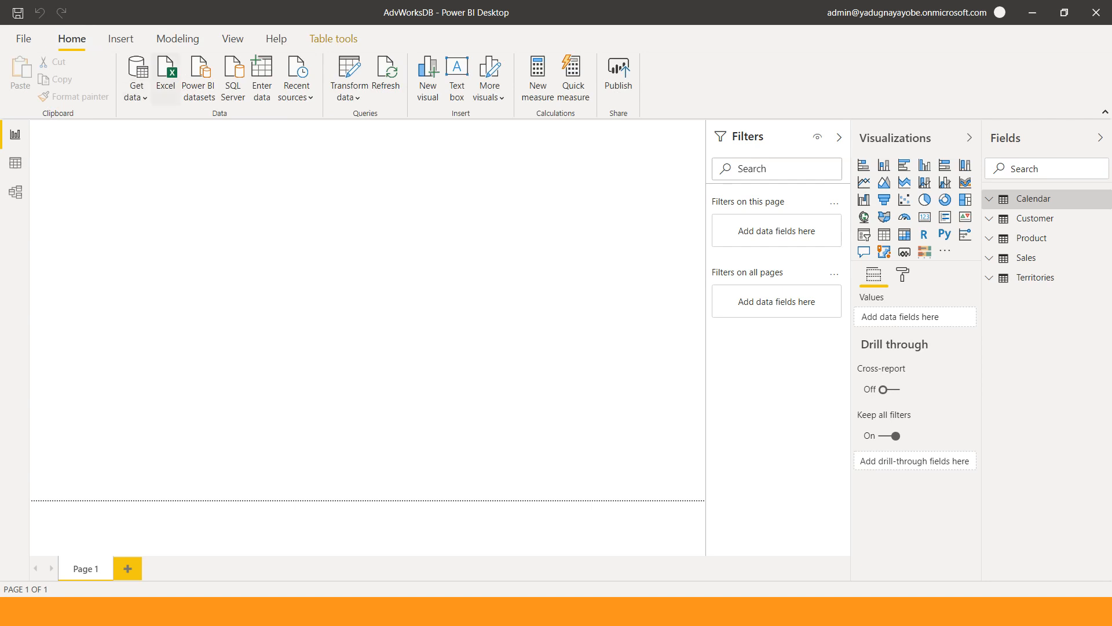
pyautogui.click(165, 78)
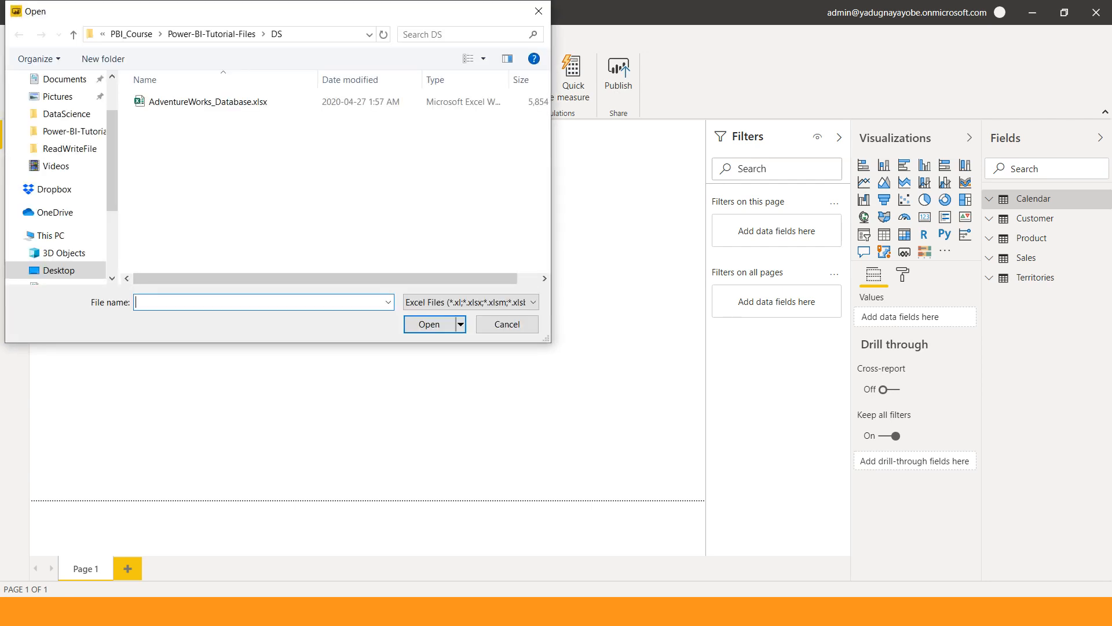
pyautogui.click(212, 33)
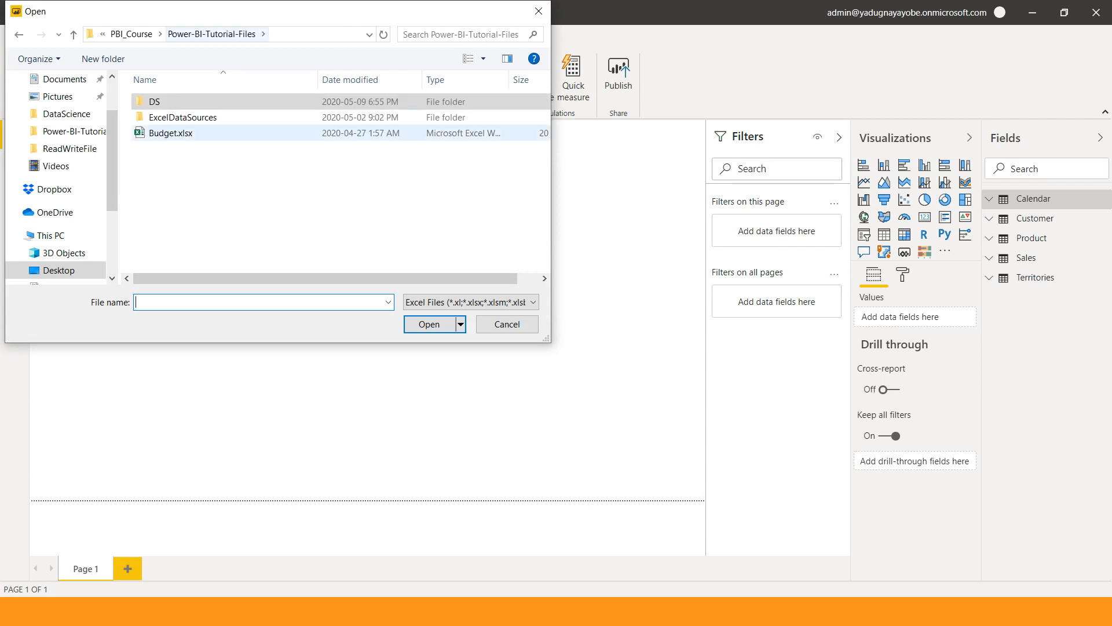
pyautogui.doubleClick(170, 133)
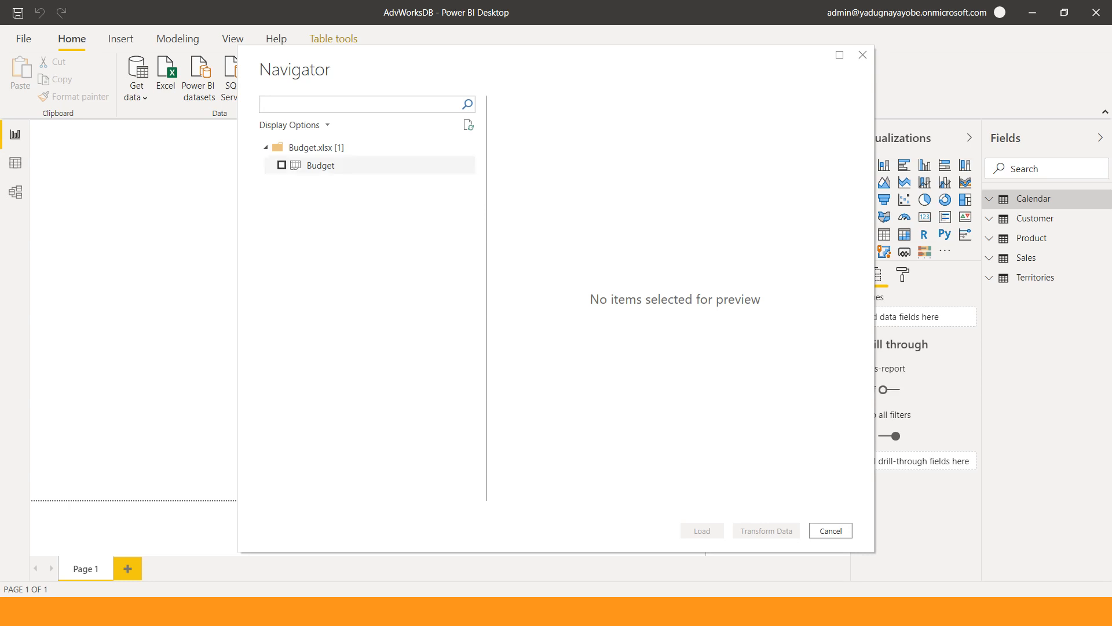
pyautogui.click(281, 165)
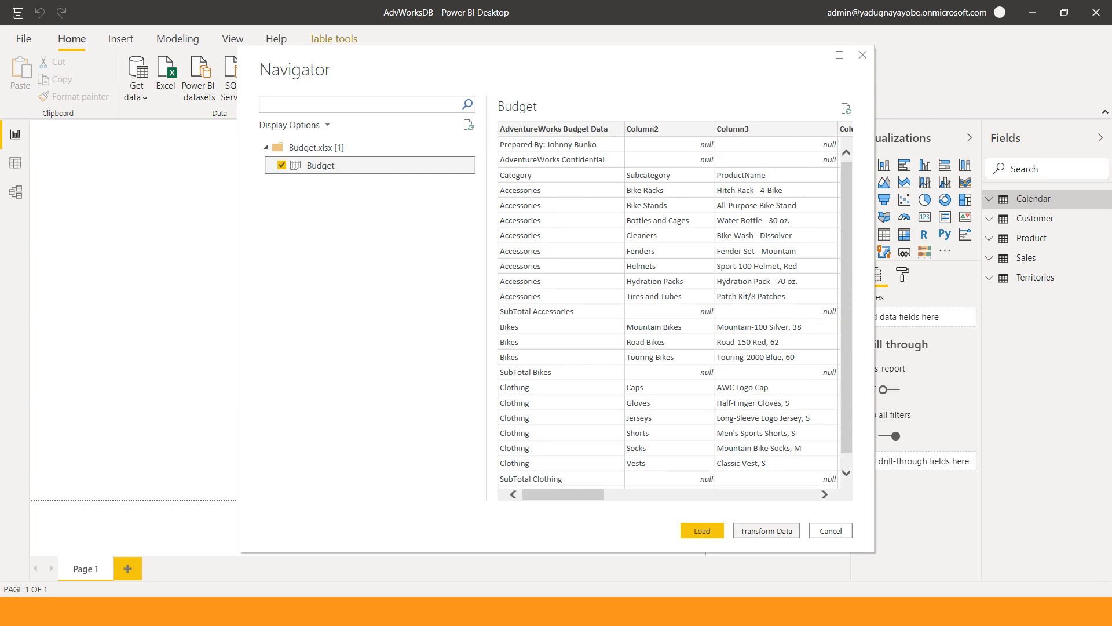
pyautogui.click(767, 531)
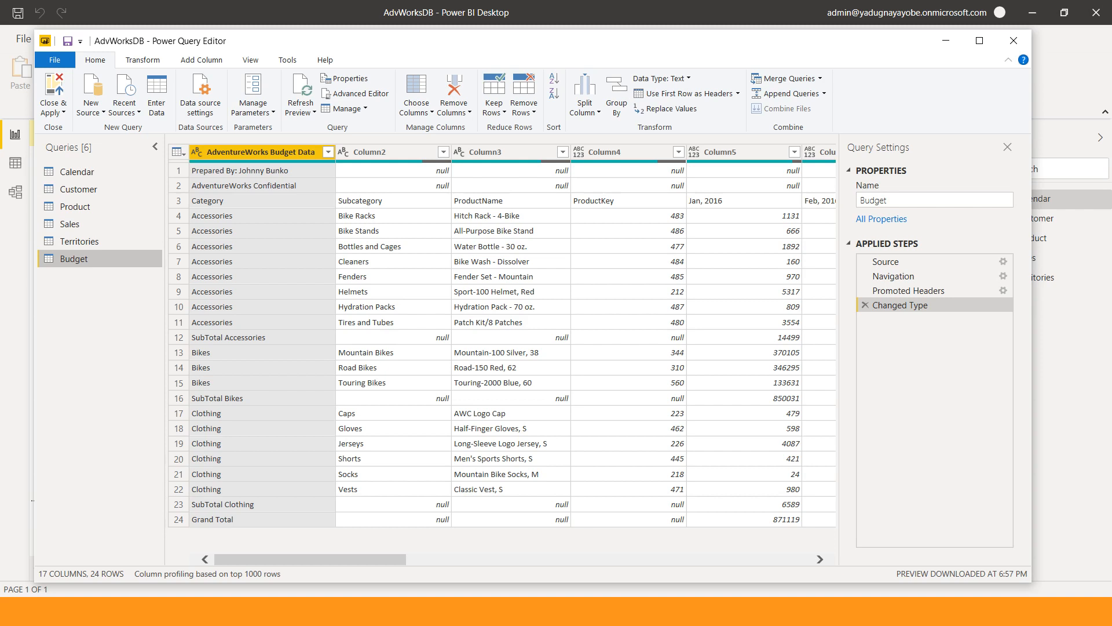
# Step: Inspect the first three rows of the Budget query's first column for non-data lines and the real header row
pyautogui.click(261, 170)
pyautogui.click(262, 185)
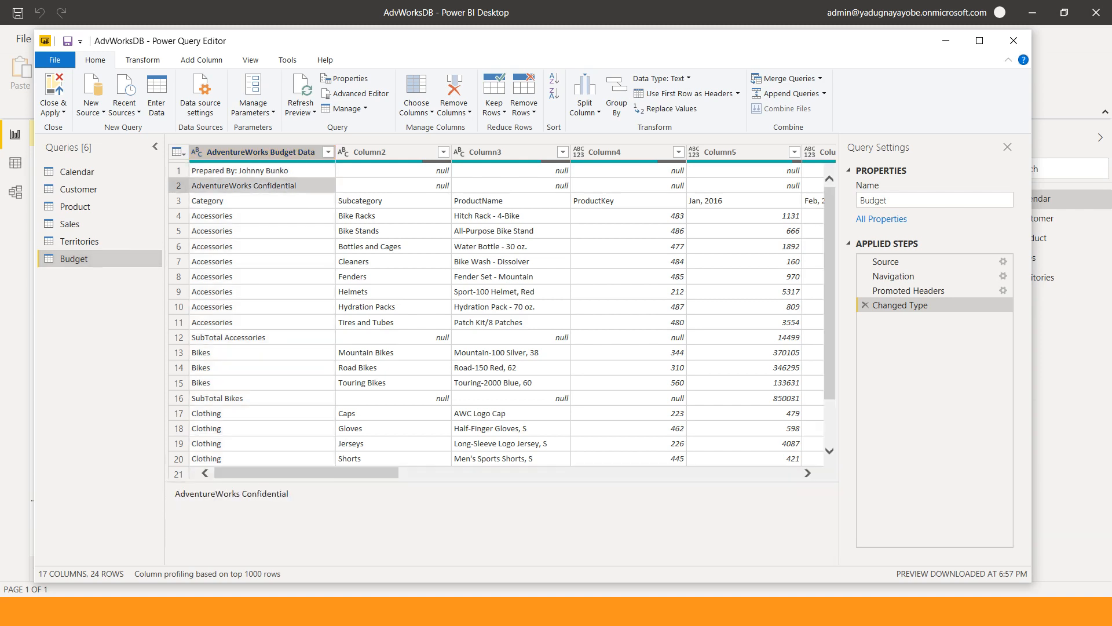
pyautogui.click(262, 200)
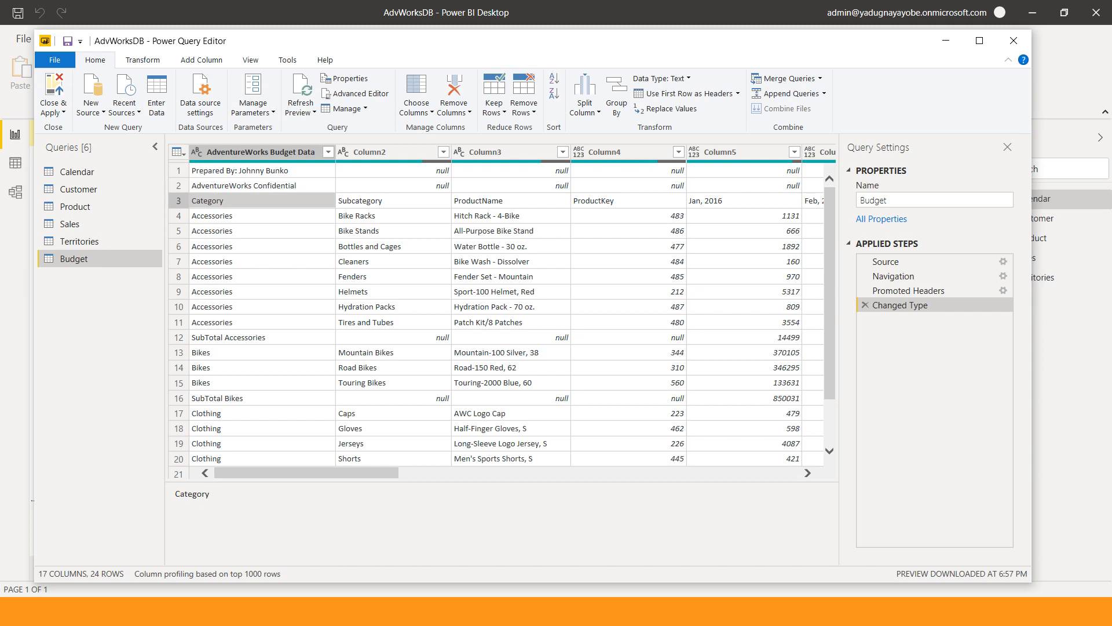
pyautogui.click(262, 170)
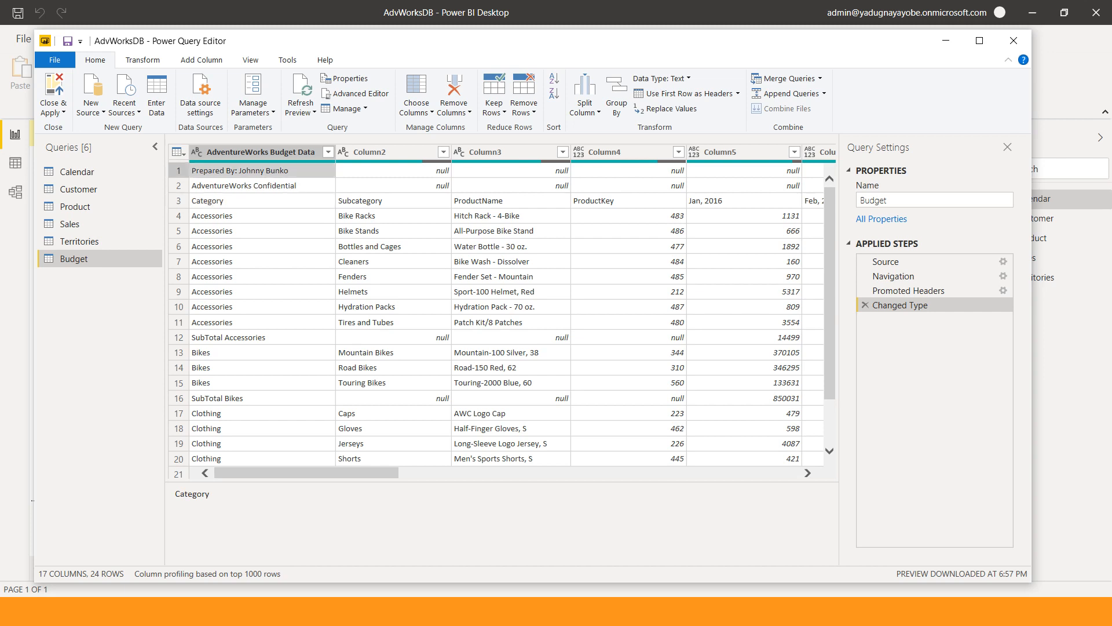
# Step: Remove the top 2 rows from the Budget query in the Power Query Editor
pyautogui.click(525, 103)
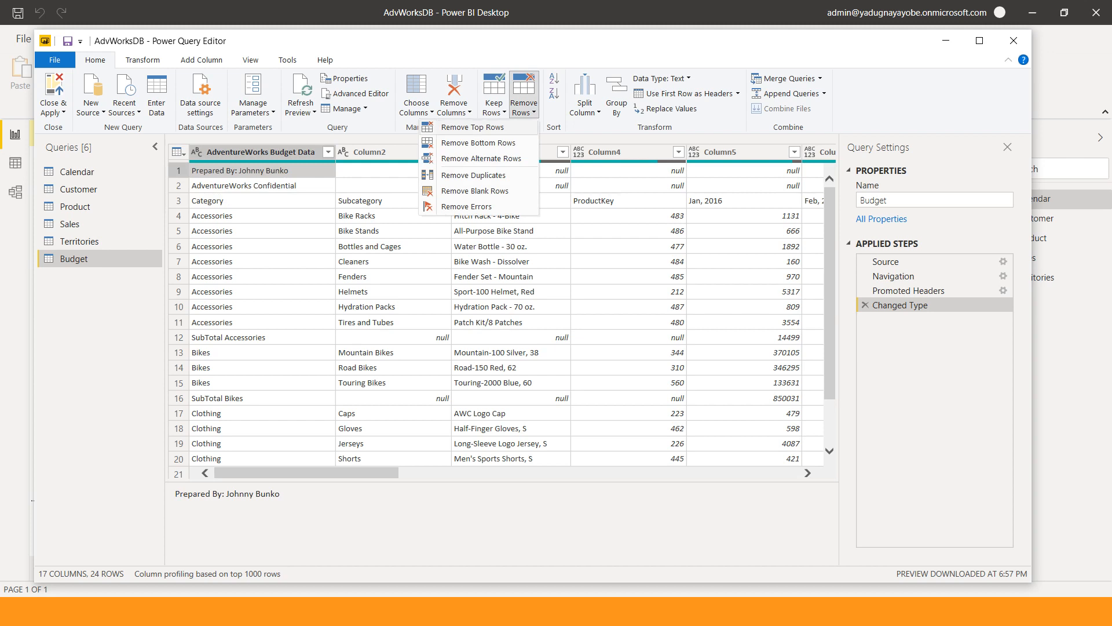
pyautogui.click(472, 127)
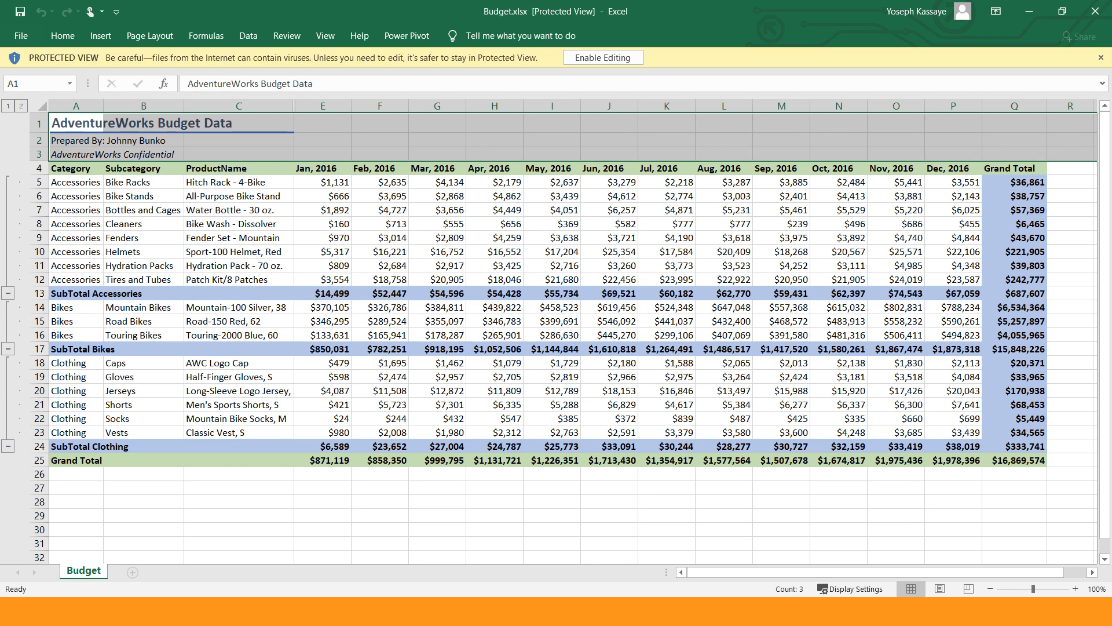
pyautogui.hotkey('alt', 'Tab')
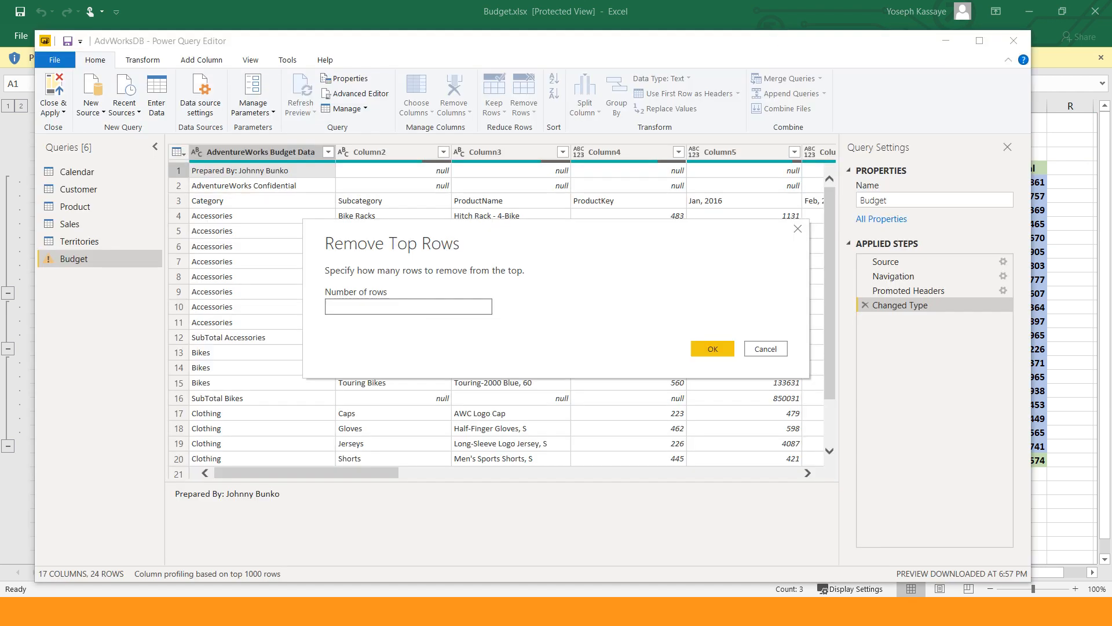
pyautogui.write('2')
pyautogui.press('Return')
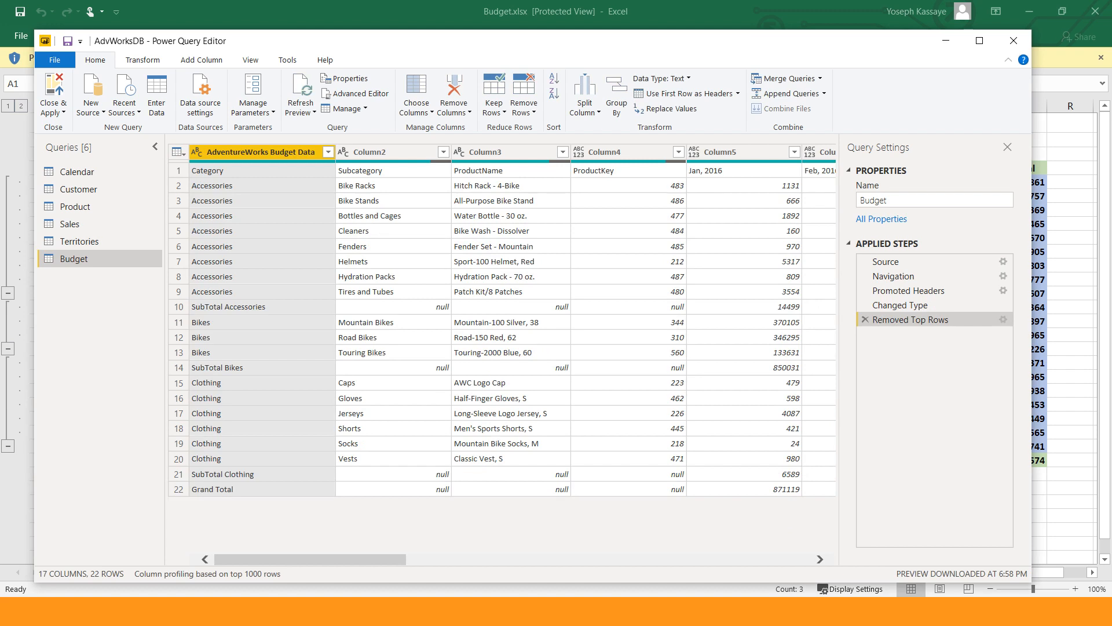
# Step: Check the Budget query's first row for field names and promote that row to column headers
pyautogui.click(255, 170)
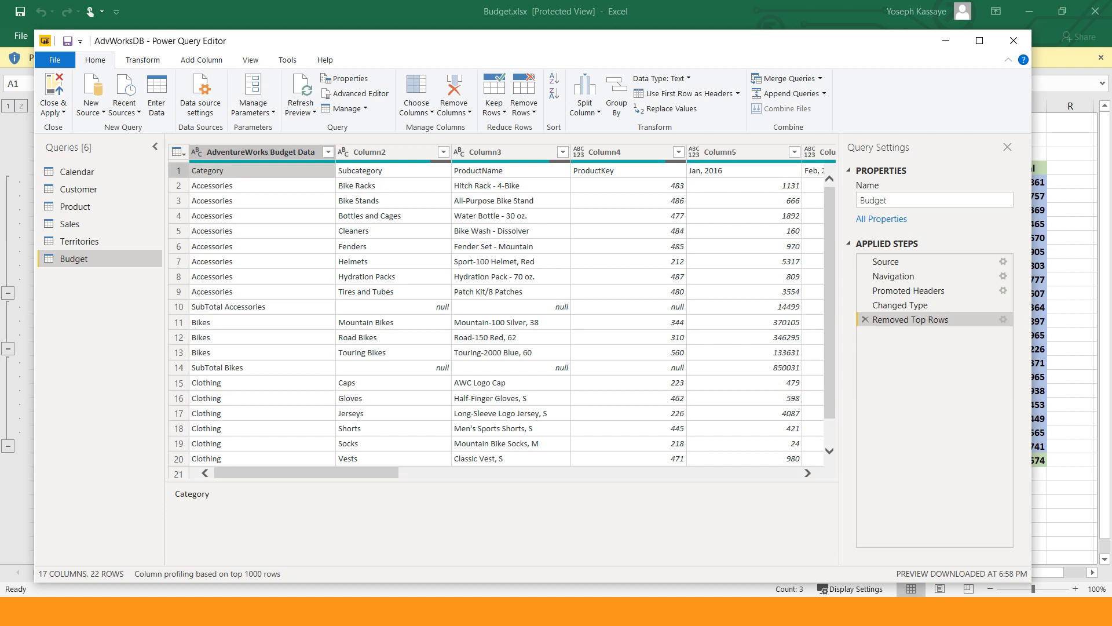
pyautogui.click(382, 170)
pyautogui.click(504, 171)
pyautogui.click(625, 171)
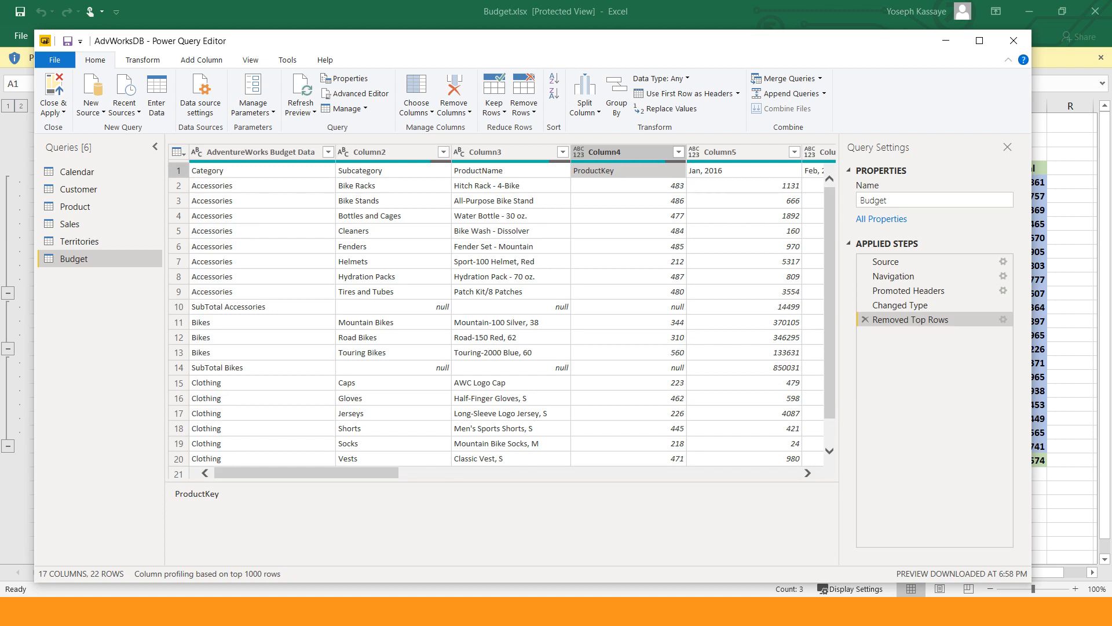
pyautogui.click(178, 170)
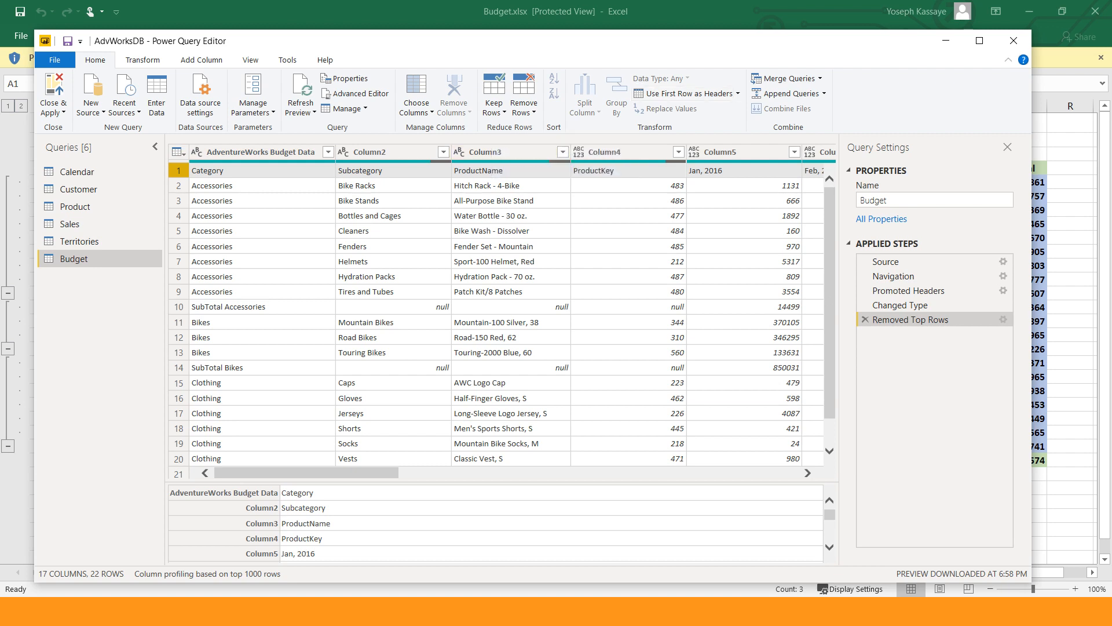
pyautogui.click(683, 93)
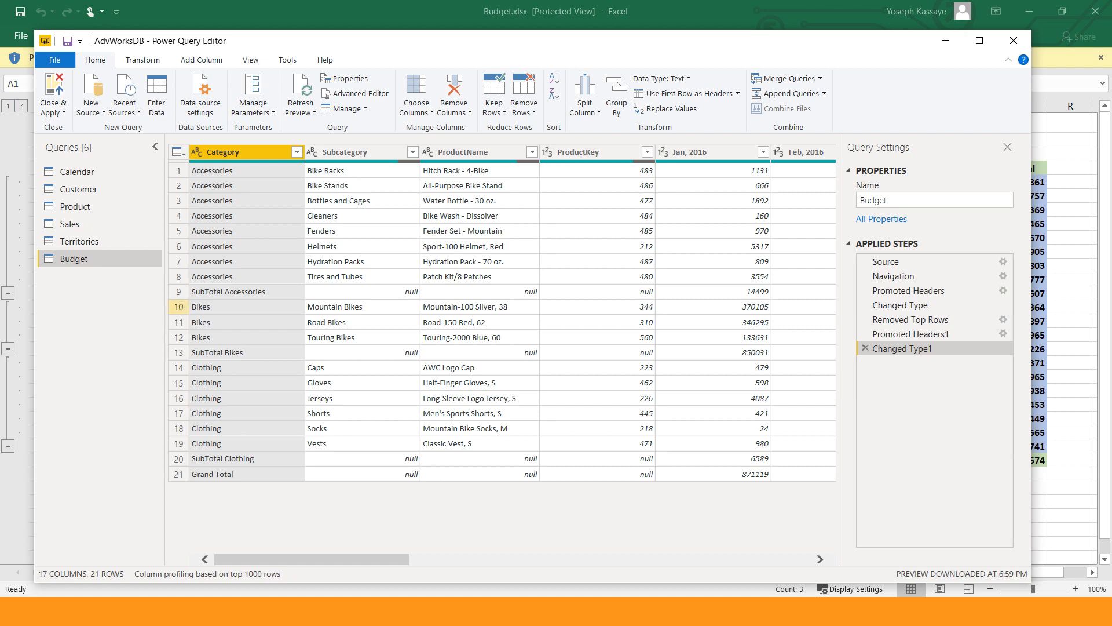
# Step: Switch to Budget.xlsx in Excel, examine the Accessories, Bikes and Clothing subtotal rows, and return to the Power Query Editor
pyautogui.hotkey('alt', 'Tab')
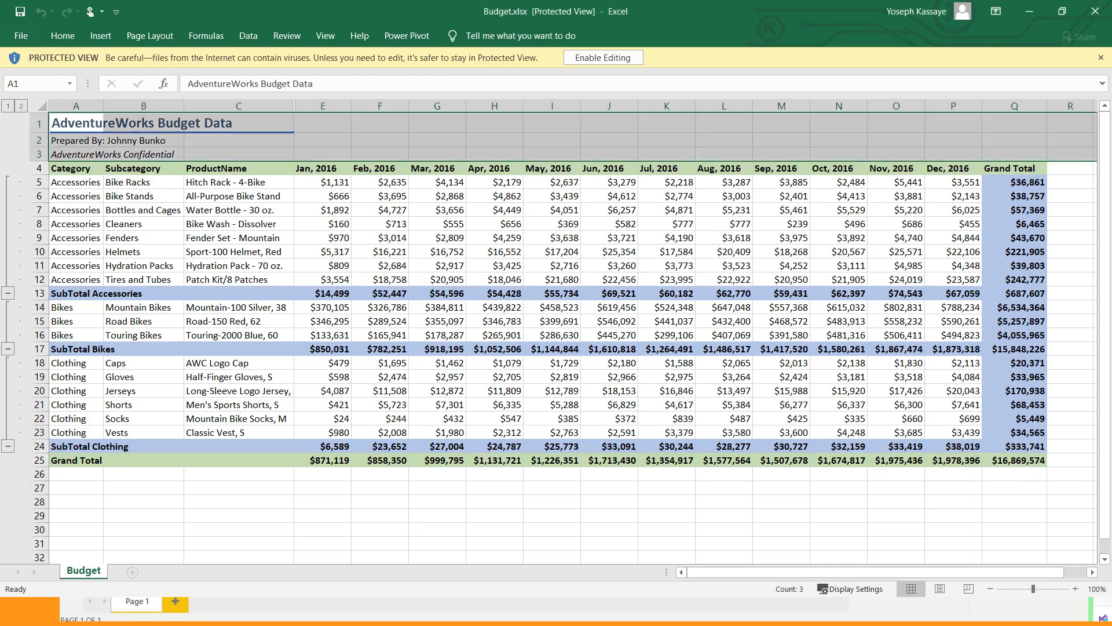
pyautogui.click(238, 294)
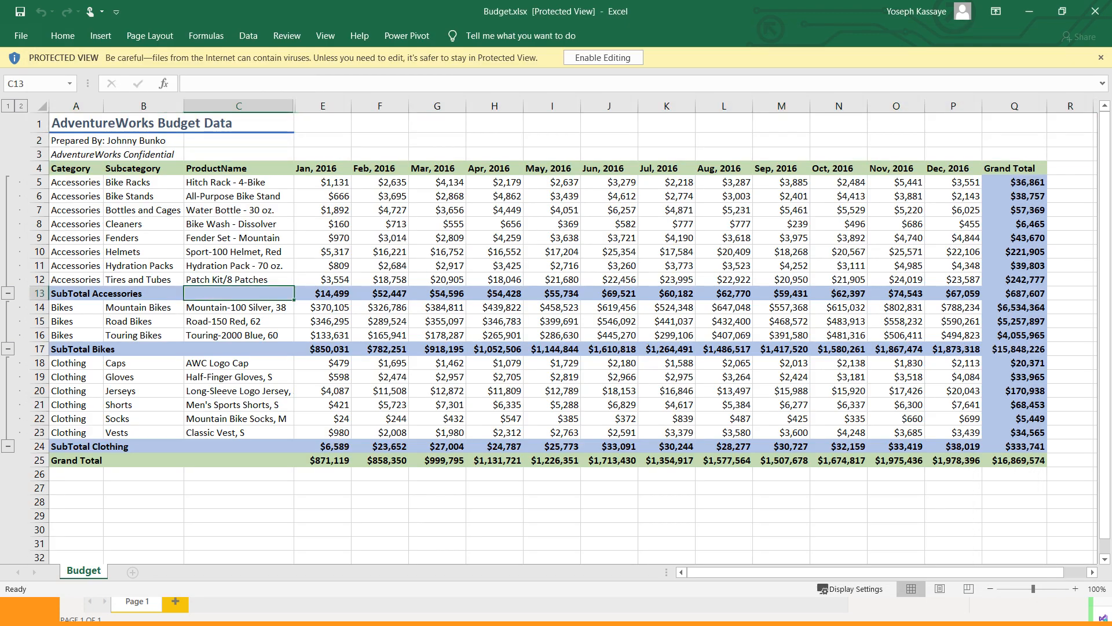
pyautogui.click(143, 294)
pyautogui.press('Down')
pyautogui.press('Down')
pyautogui.press('Down')
pyautogui.press('Down')
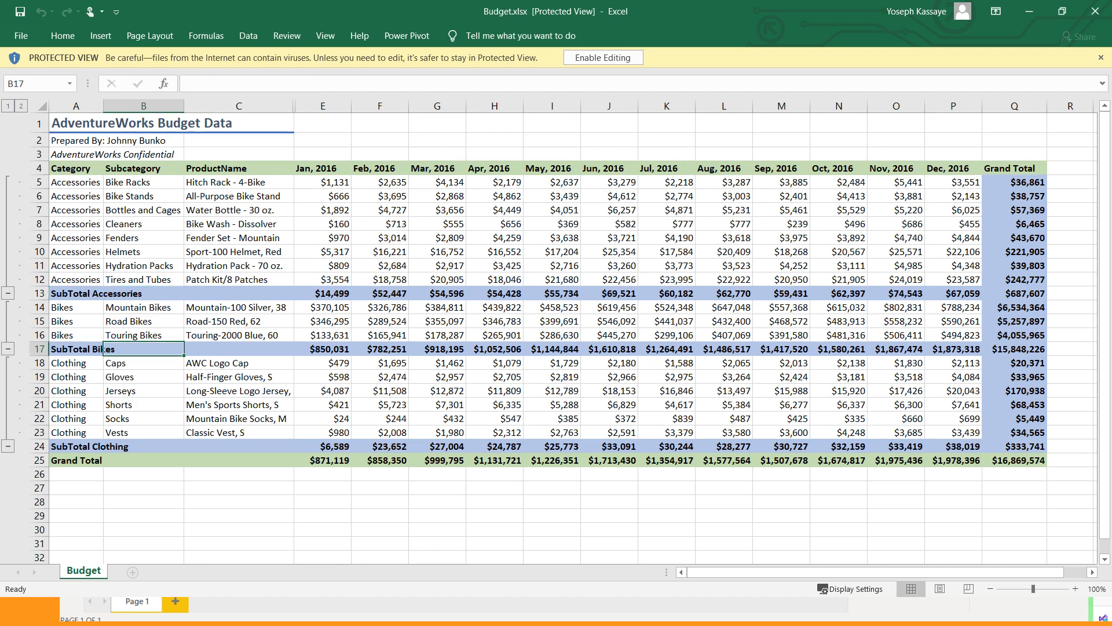
pyautogui.press('Right')
pyautogui.click(239, 446)
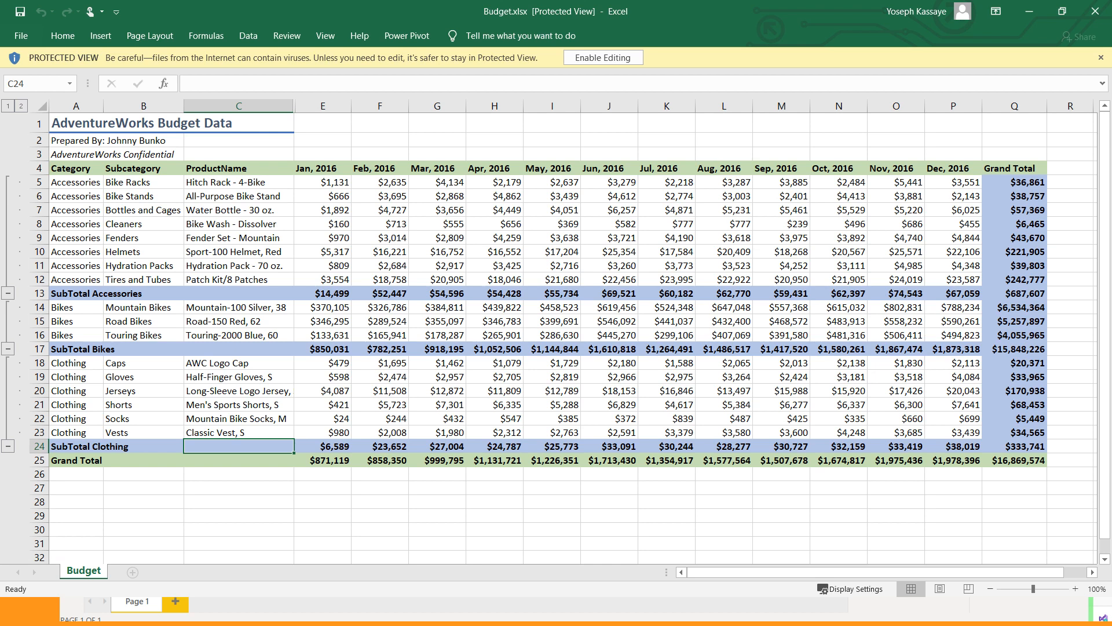
pyautogui.hotkey('alt', 'Tab')
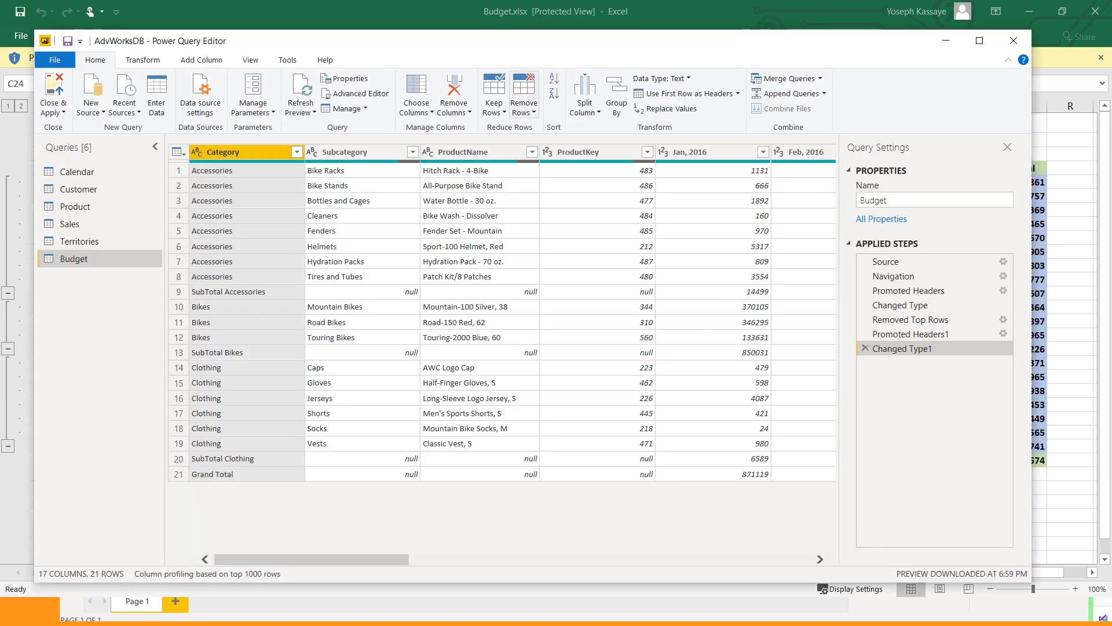
pyautogui.click(524, 105)
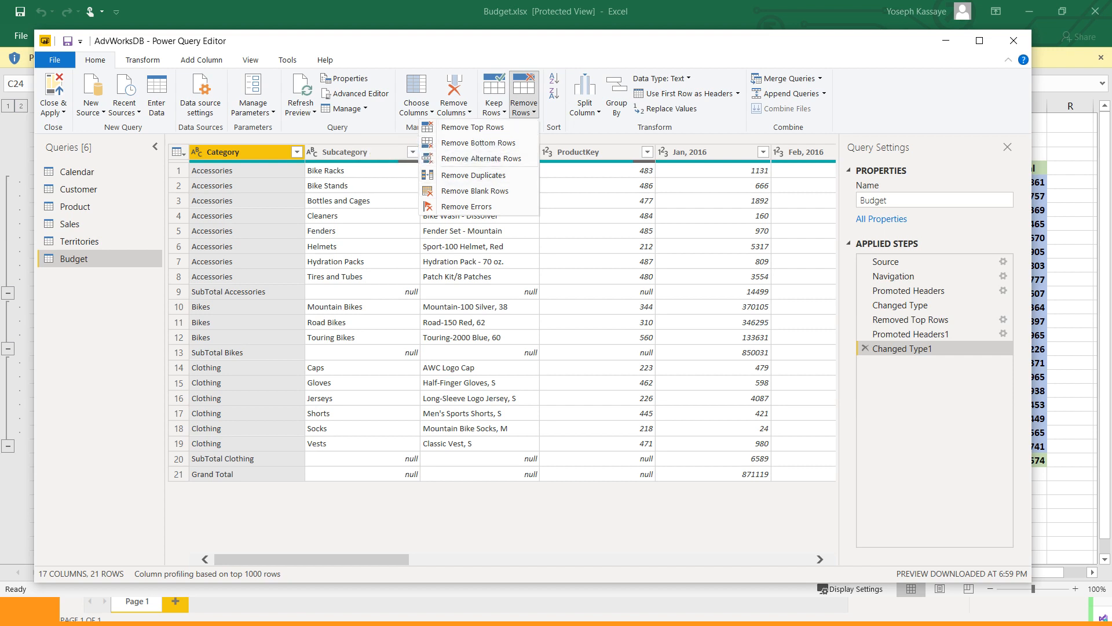
pyautogui.press('Escape')
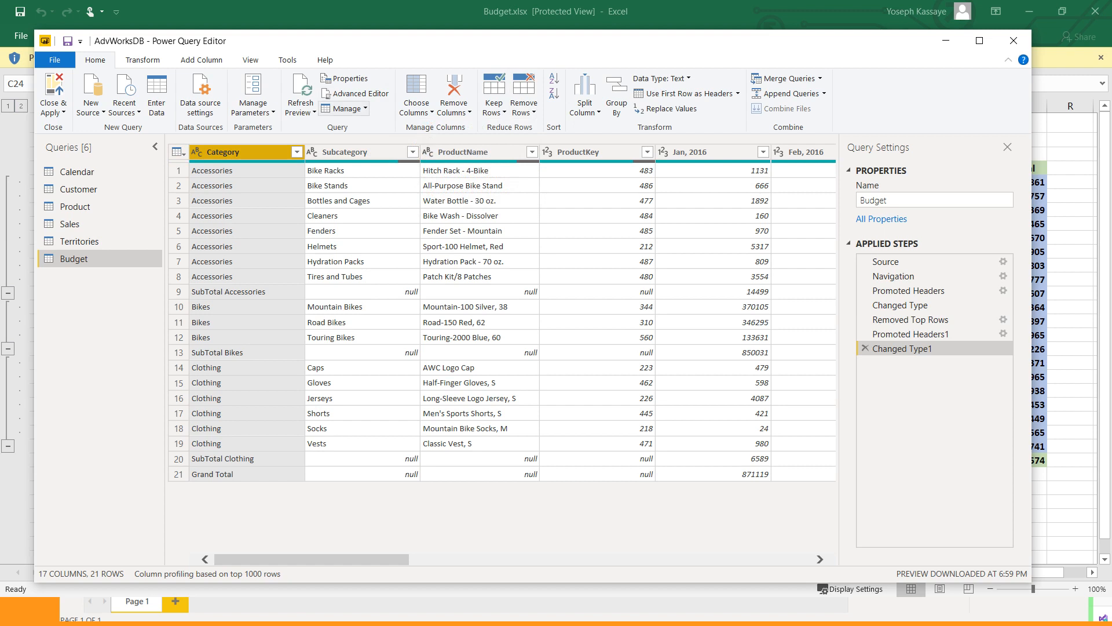
pyautogui.click(296, 152)
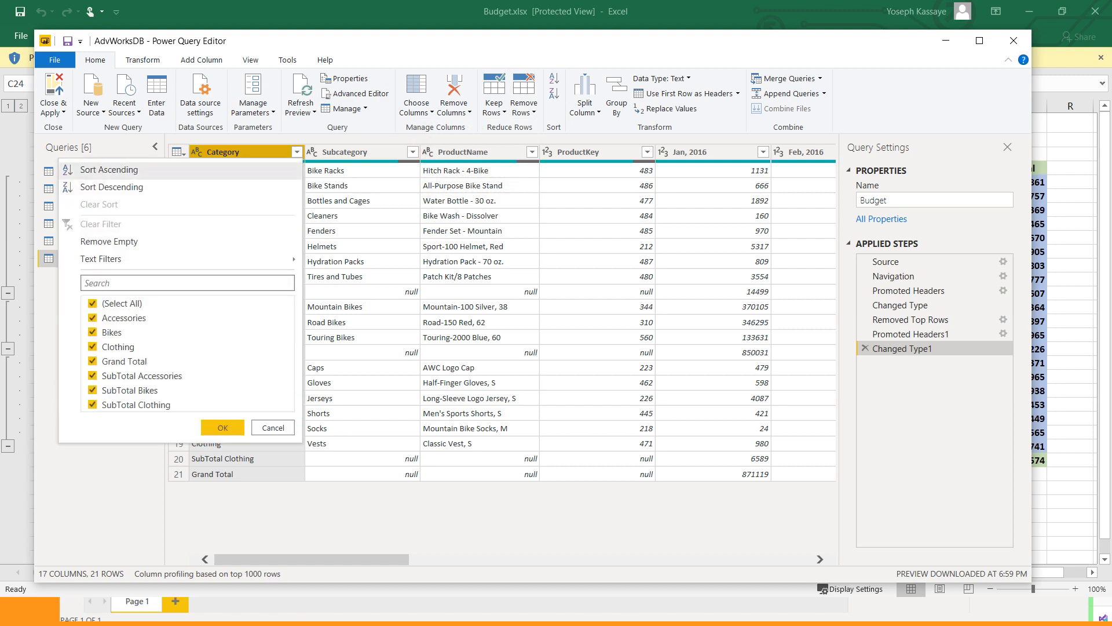
pyautogui.press('Escape')
# Step: Apply a text filter to the Budget query's Category column that keeps only rows where the value does not contain "Total"
pyautogui.click(297, 152)
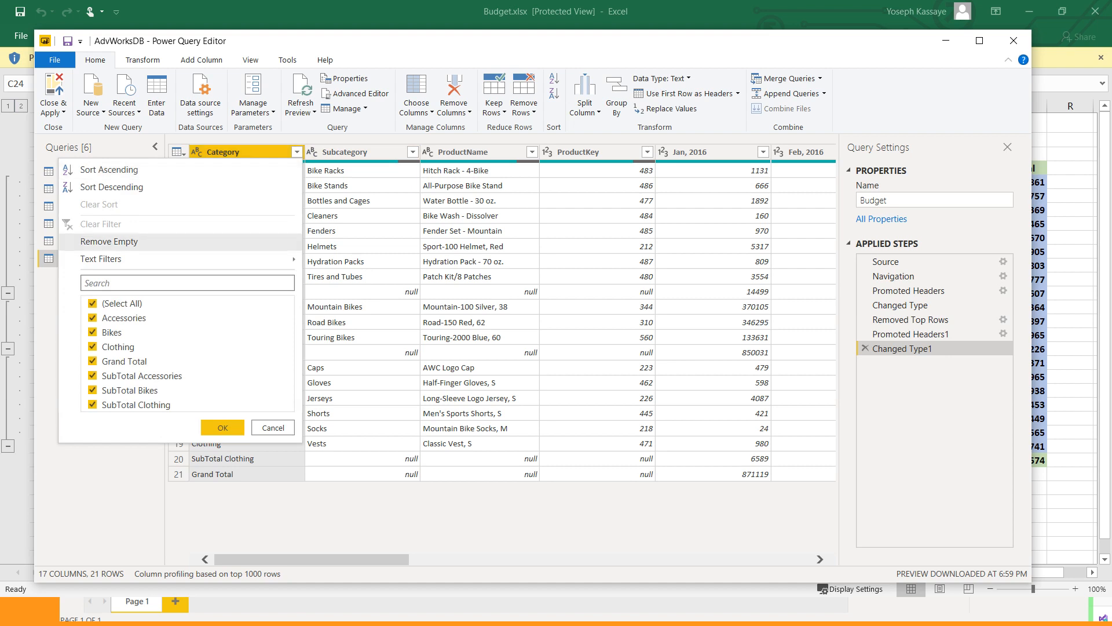
pyautogui.moveTo(115, 259)
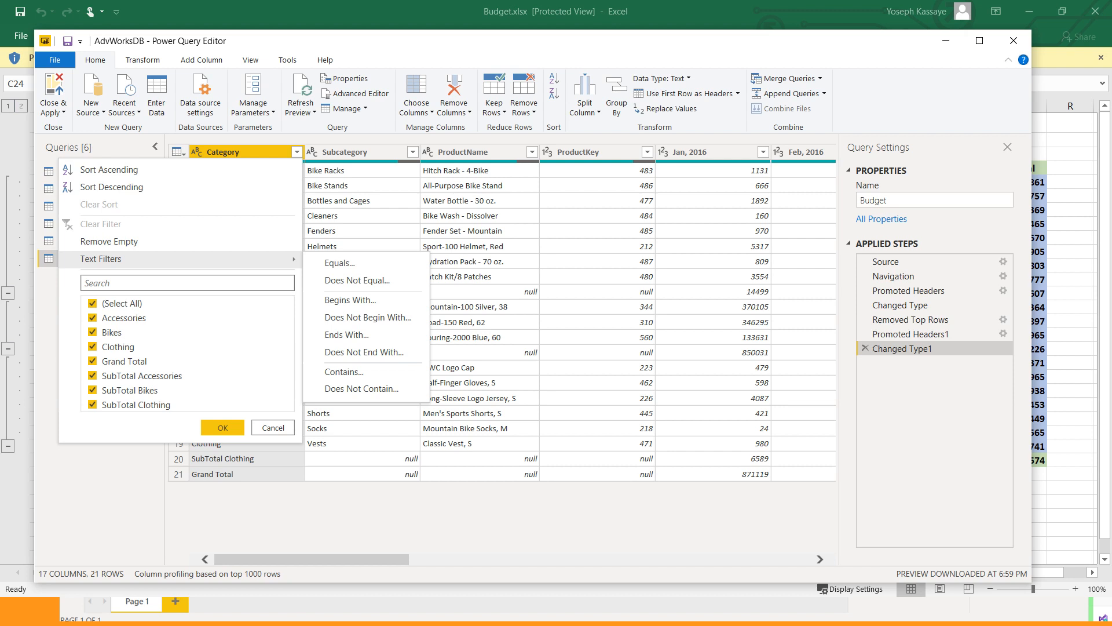
pyautogui.click(180, 259)
pyautogui.click(366, 373)
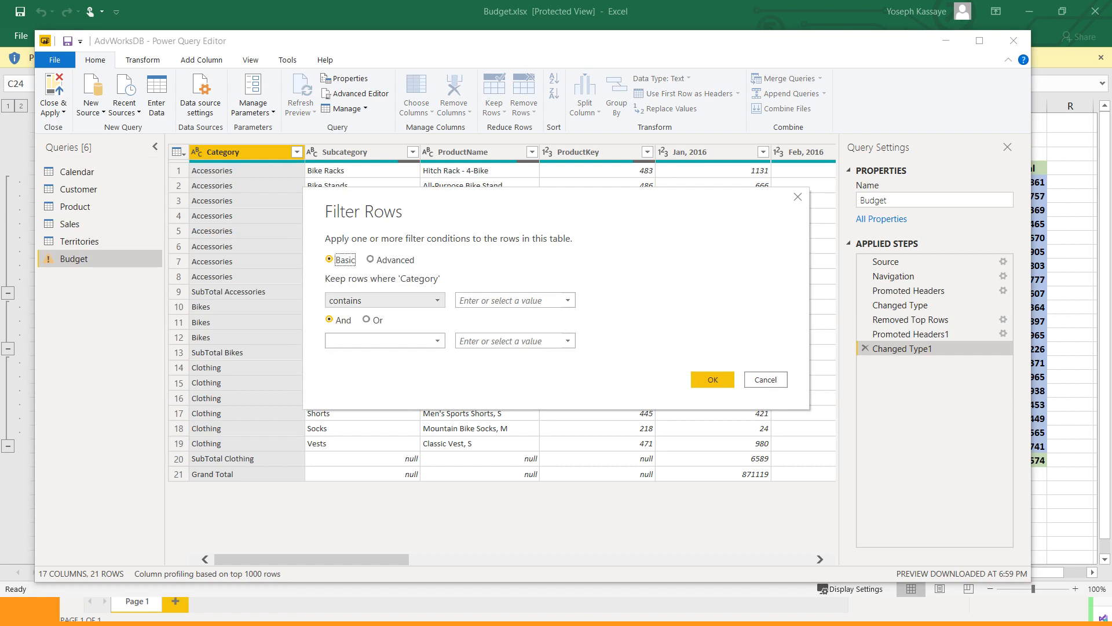
pyautogui.click(385, 300)
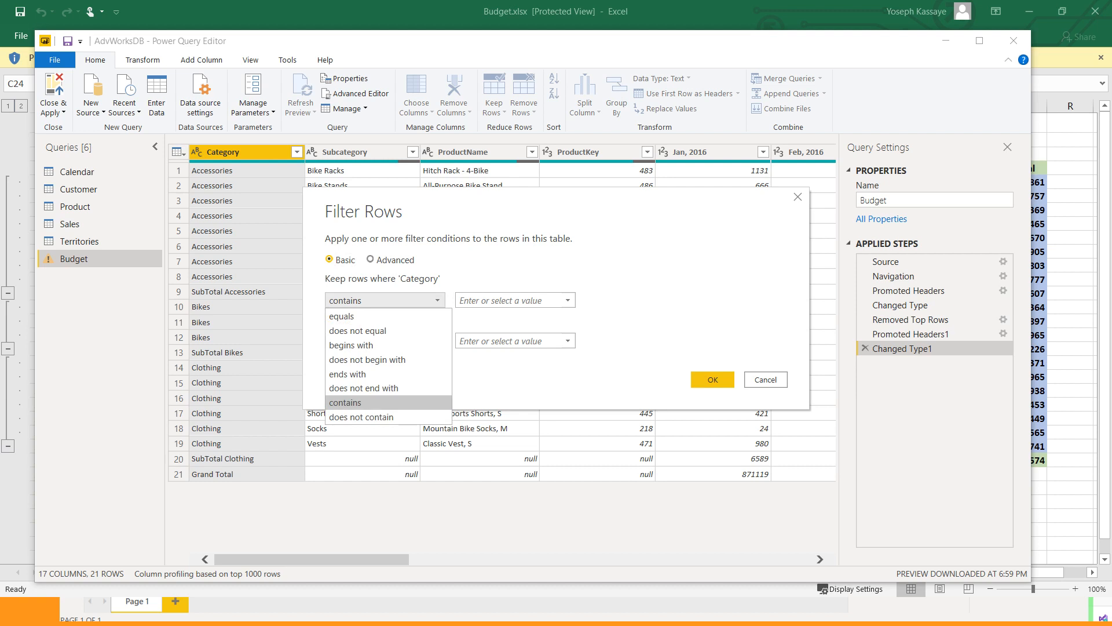
pyautogui.click(385, 300)
pyautogui.click(510, 300)
pyautogui.write('Total')
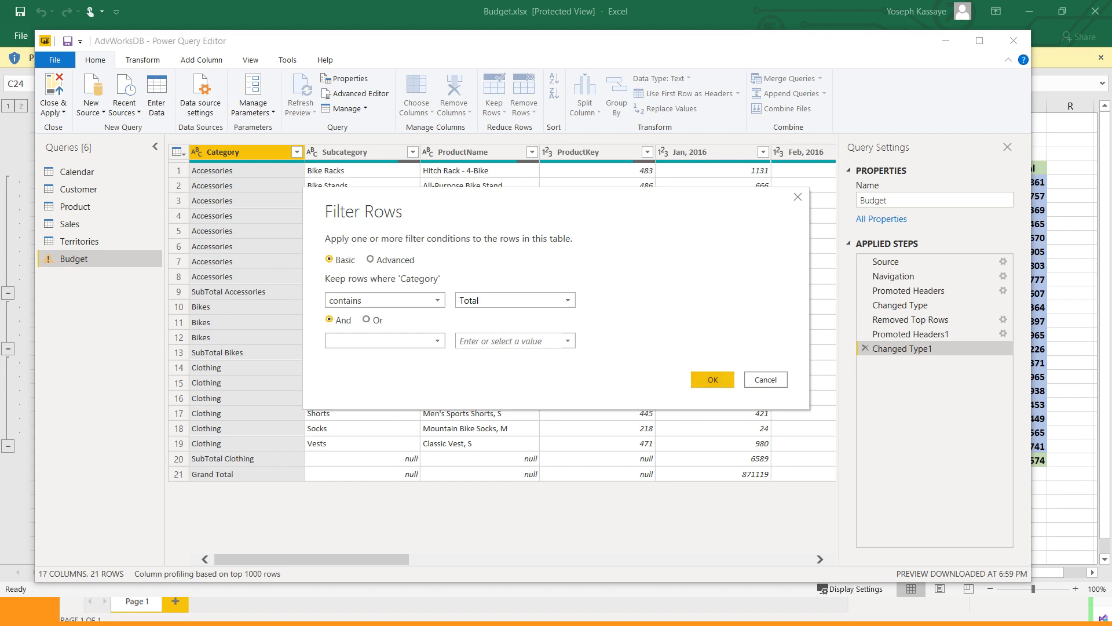
pyautogui.click(385, 300)
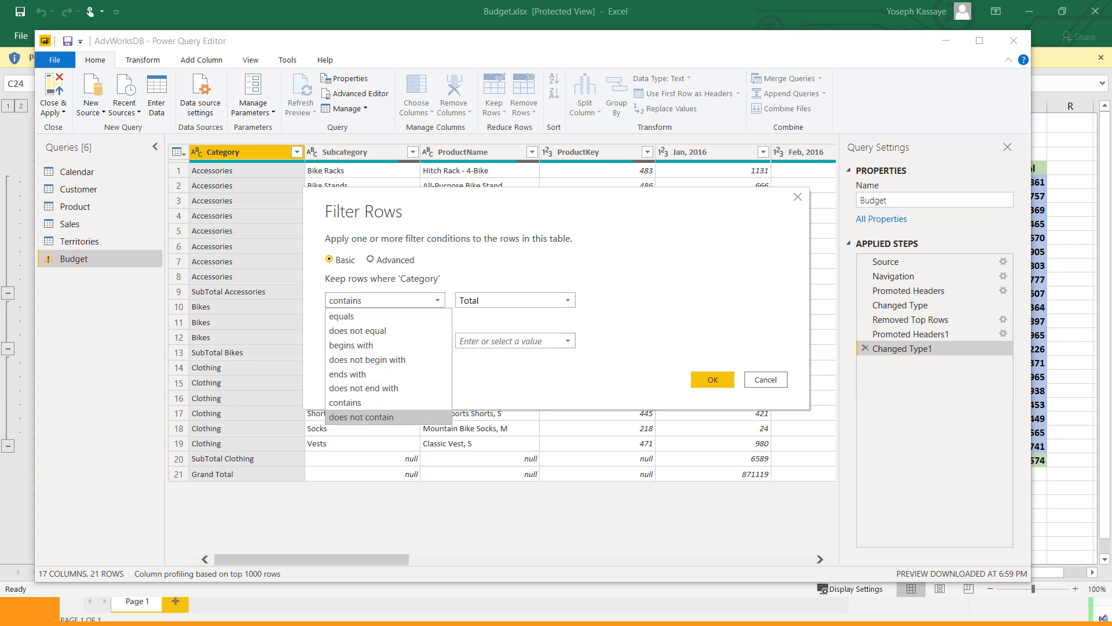
pyautogui.click(361, 416)
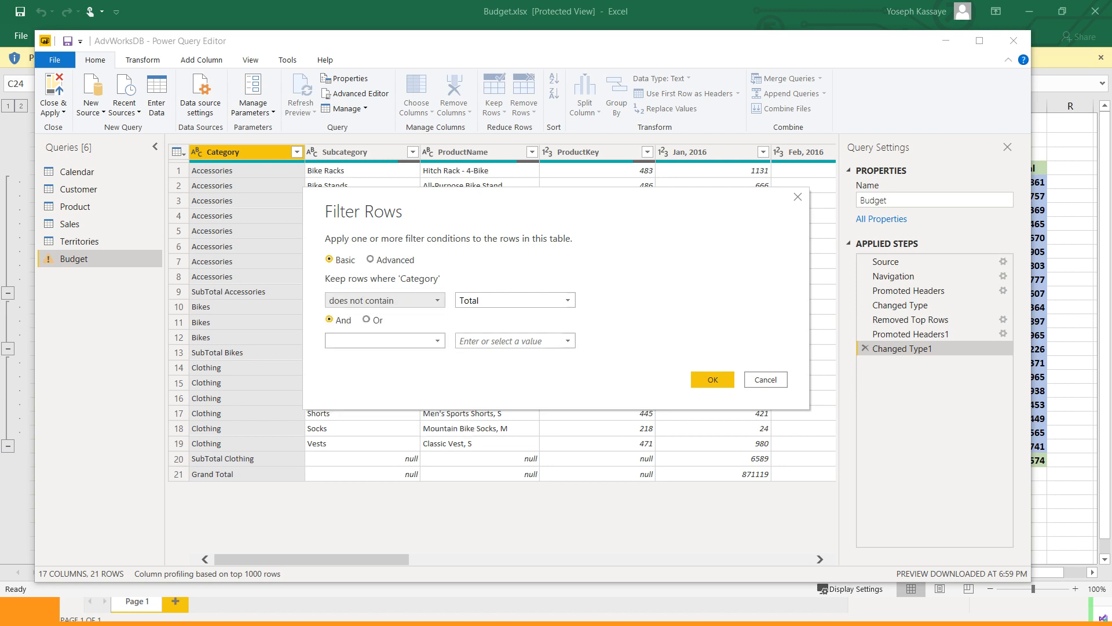
pyautogui.press('Return')
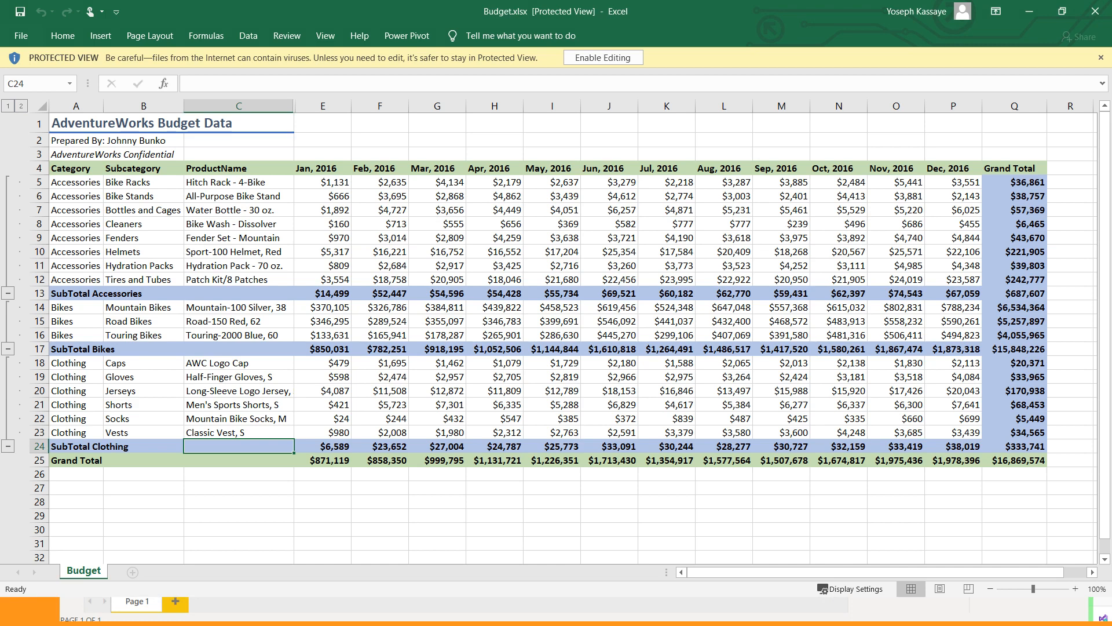
# Step: Review the subtotal rows, header row and first columns of Budget.xlsx in Excel, and switch back to the Power Query Editor
pyautogui.moveTo(76, 293); pyautogui.dragTo(379, 294)
pyautogui.moveTo(75, 348); pyautogui.dragTo(239, 349)
pyautogui.click(103, 446)
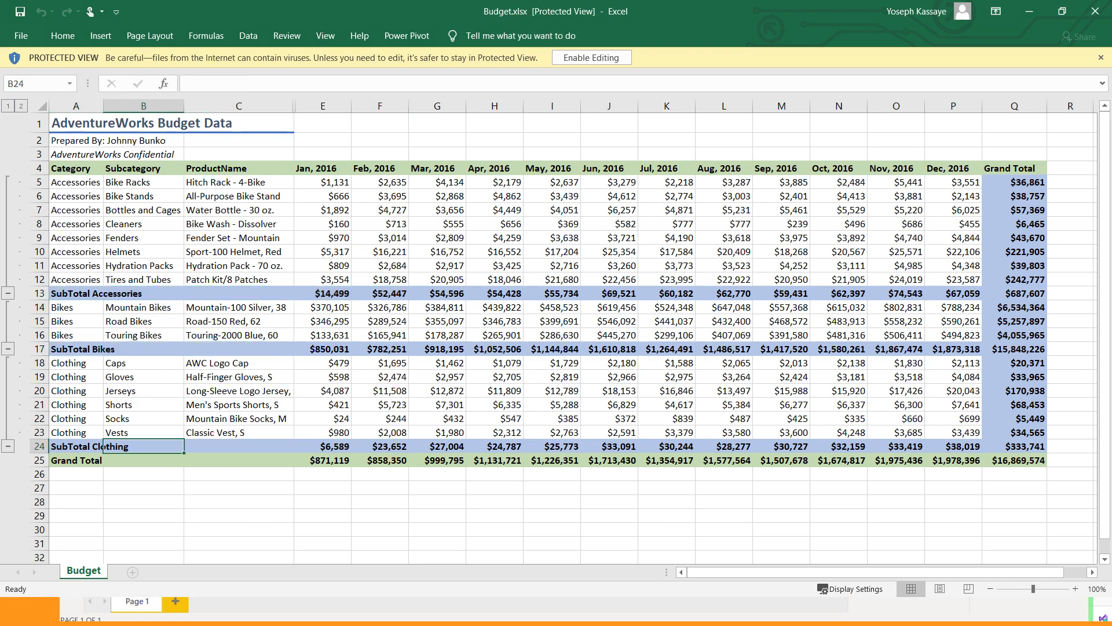
pyautogui.click(103, 168)
pyautogui.moveTo(76, 106); pyautogui.dragTo(323, 106)
pyautogui.click(322, 154)
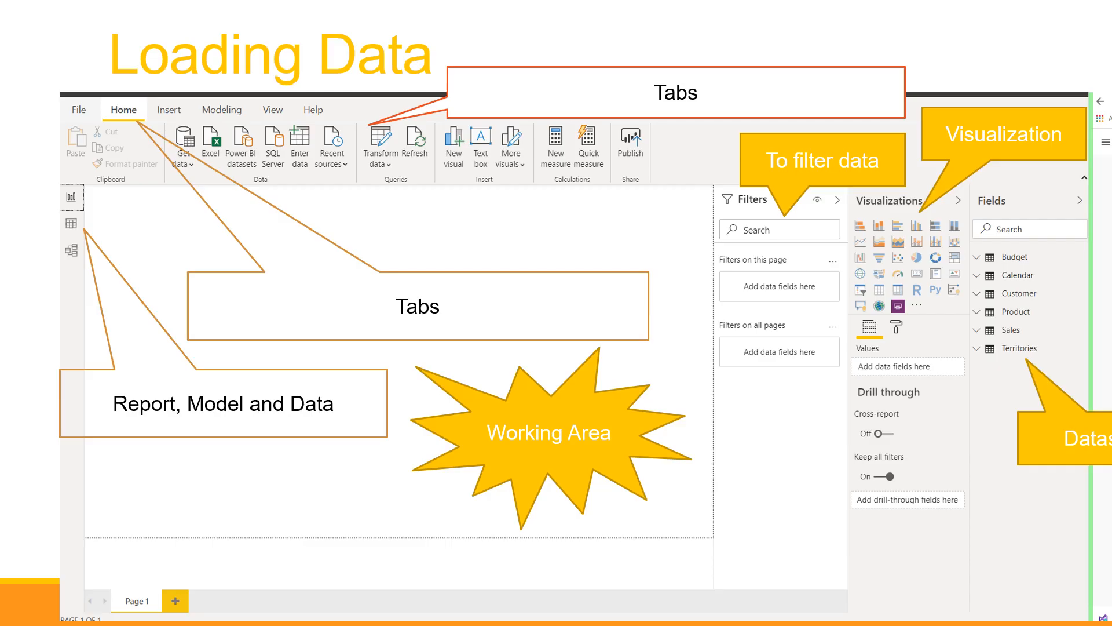
pyautogui.hotkey('alt', 'Tab')
pyautogui.hotkey('alt', 'Tab')
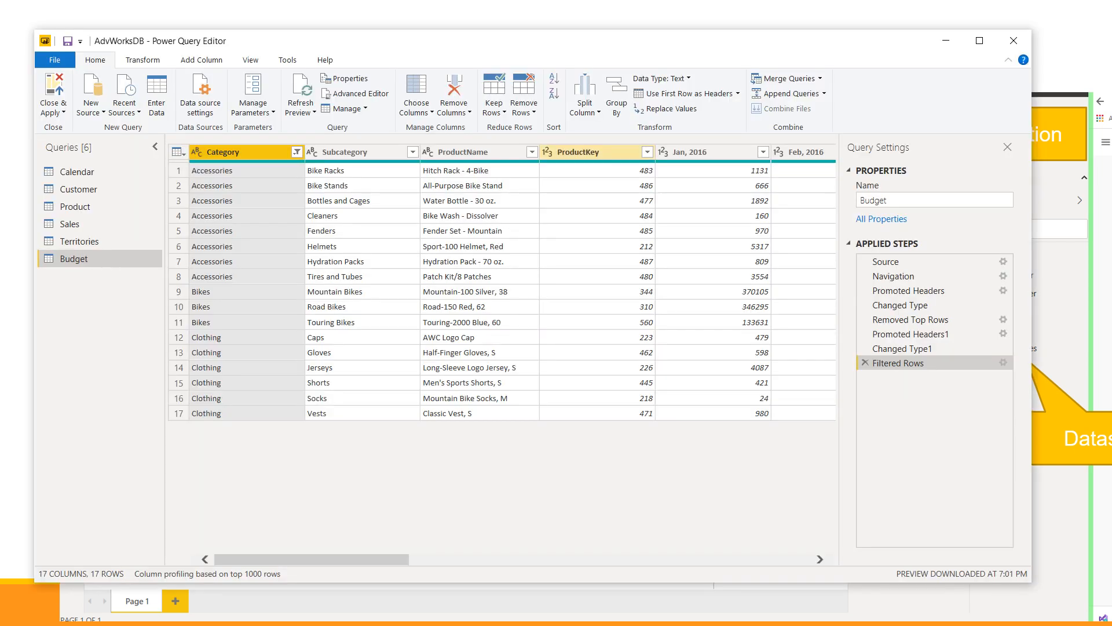
# Step: Close the Power Query Editor with its changes applied, and display the Budget table's rows in the data view
pyautogui.click(53, 84)
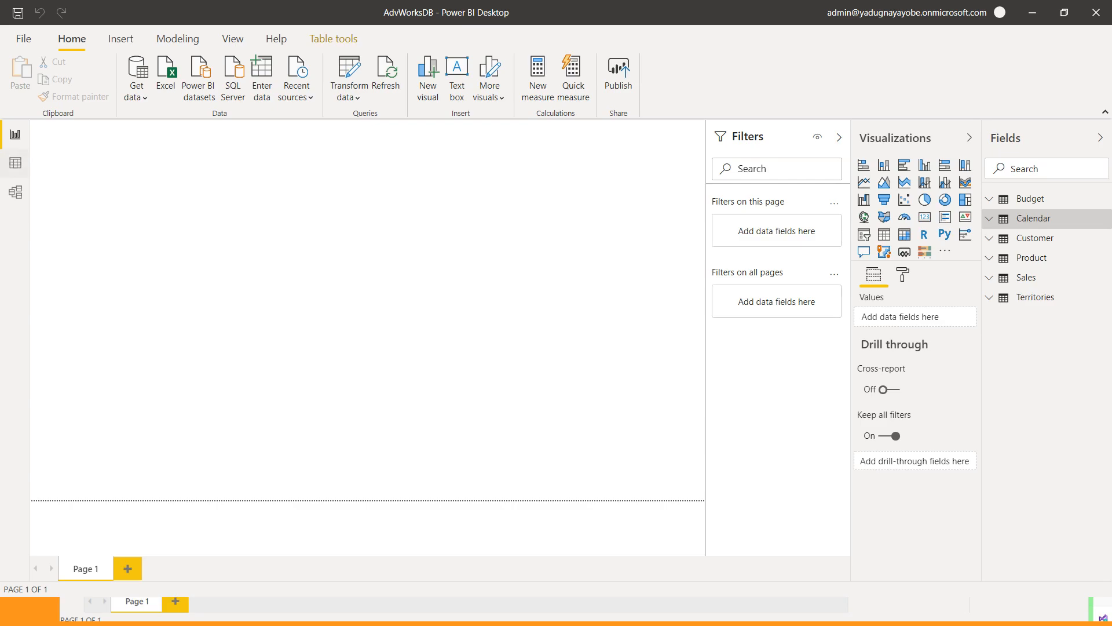
pyautogui.click(15, 163)
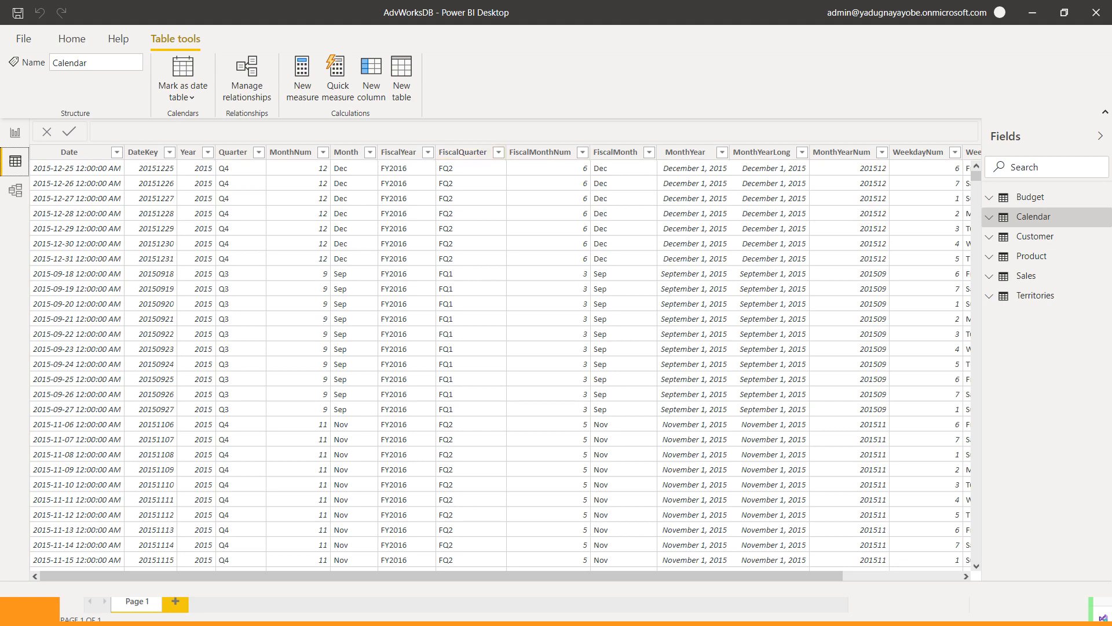
pyautogui.click(1030, 197)
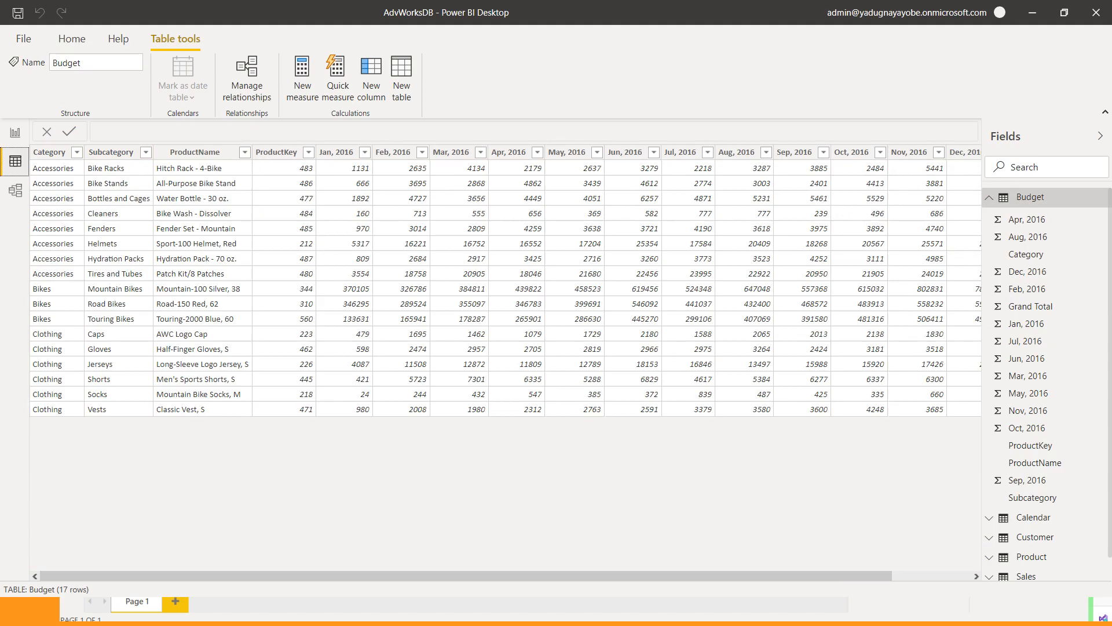
# Step: View the table relationships in the model diagram with its canvas widened, and return to the report view
pyautogui.click(15, 190)
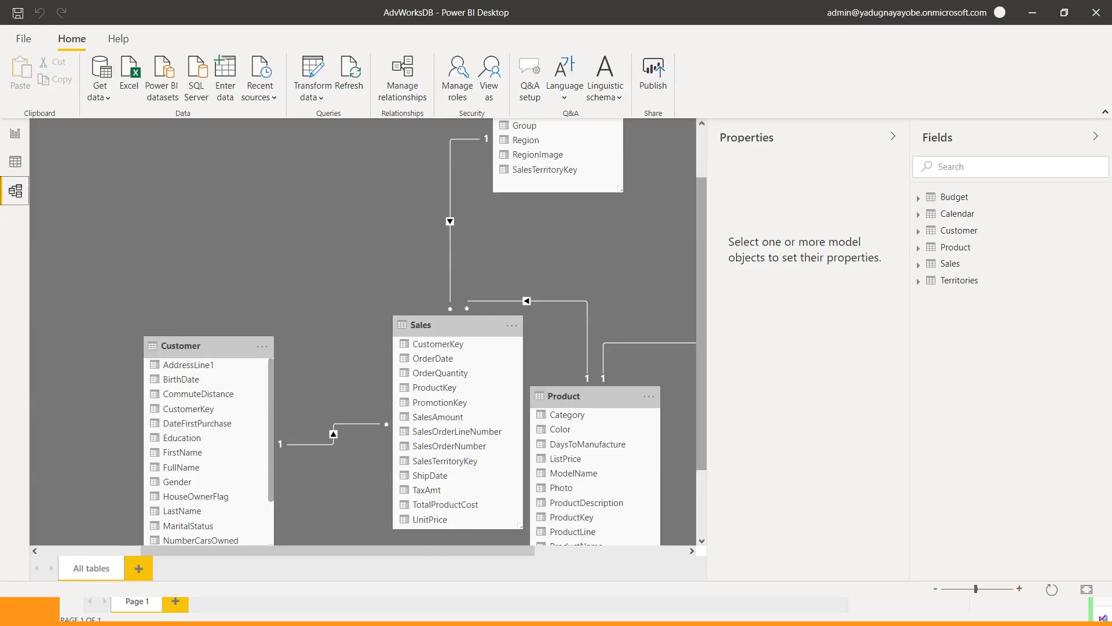
pyautogui.moveTo(707, 325); pyautogui.dragTo(780, 324)
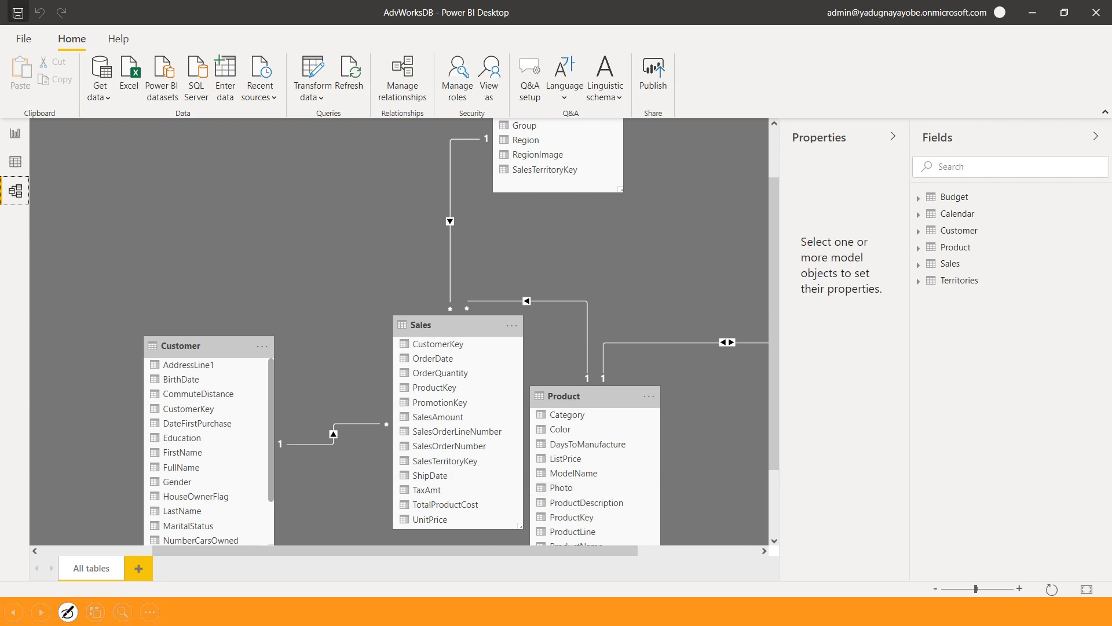
pyautogui.click(15, 133)
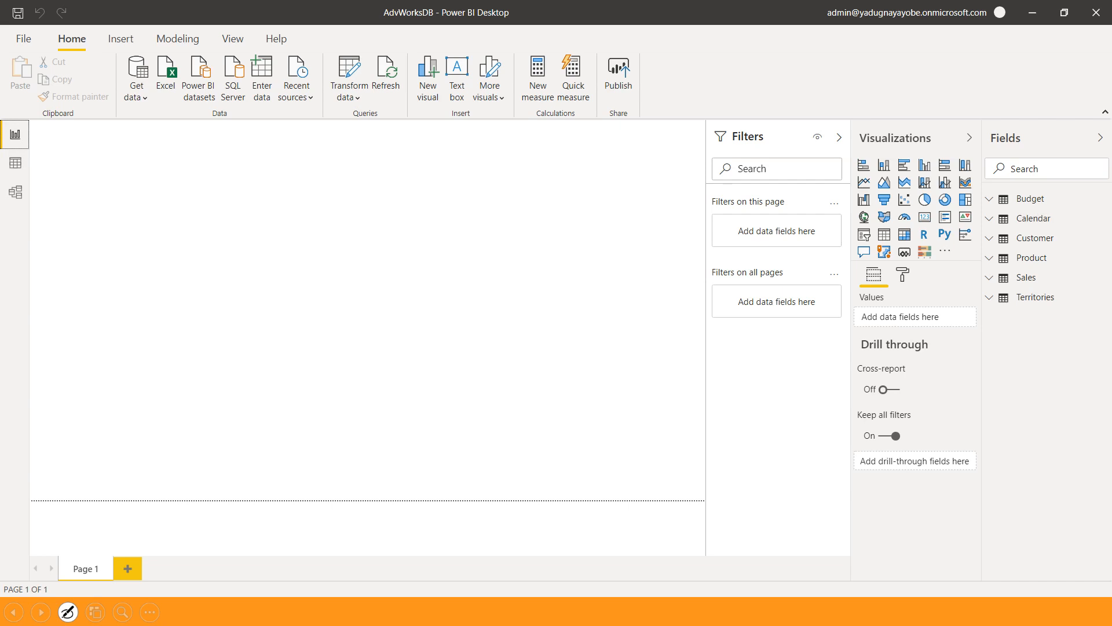